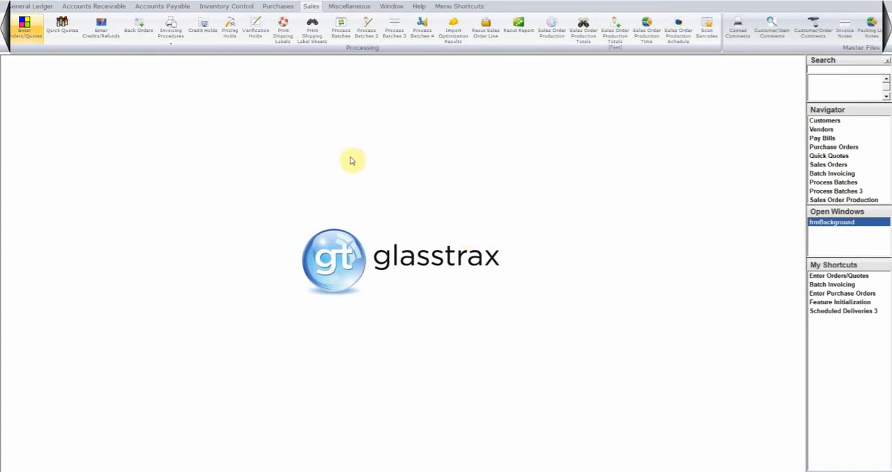
Open the sales order and quote entry form and move its window toward the middle of the workspace
{"action": "left_click", "coordinate": [230, 6]}
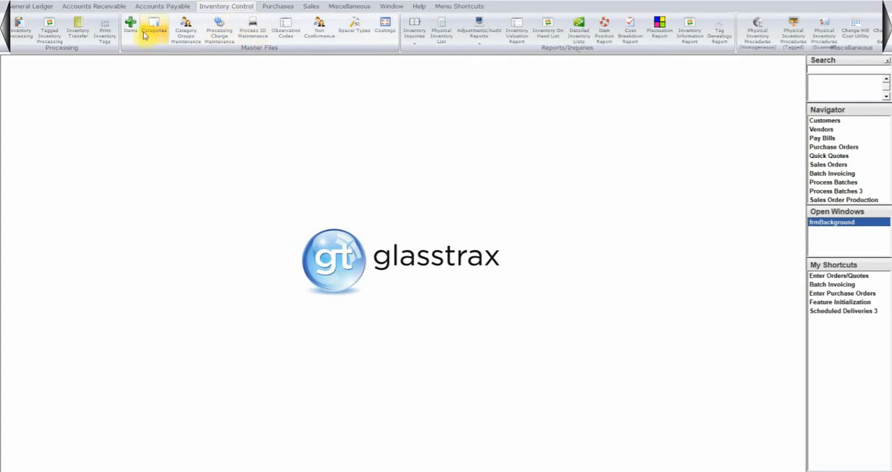
{"action": "left_click", "coordinate": [311, 7]}
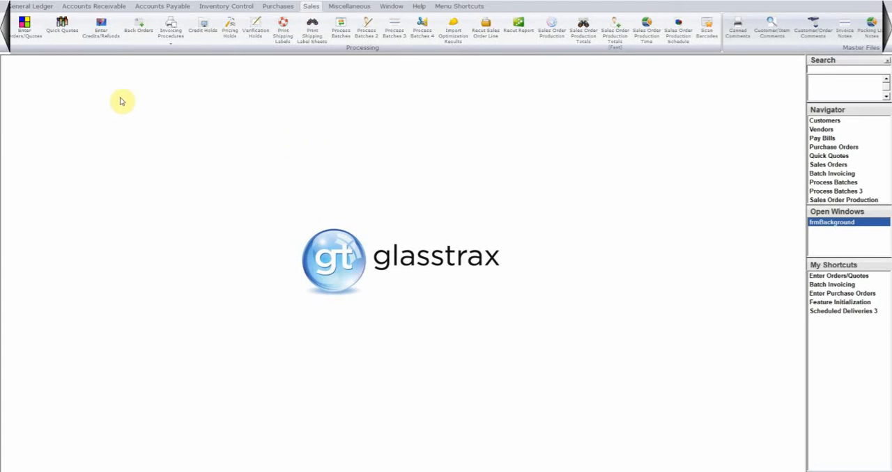
{"action": "left_click", "coordinate": [27, 34]}
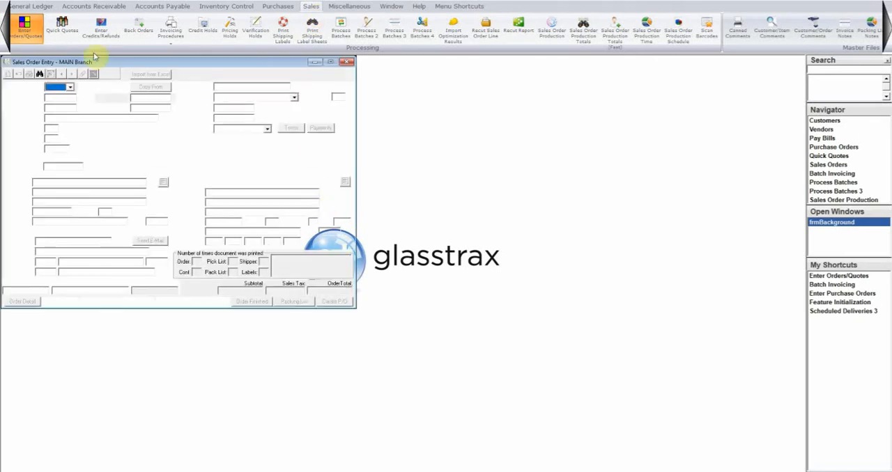
{"action": "left_click_drag", "start_coordinate": [135, 64], "coordinate": [324, 95]}
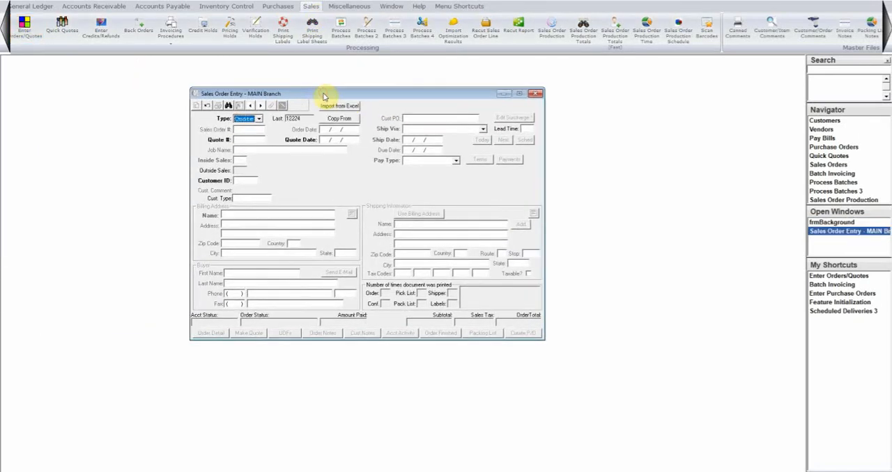
Set the document type to Order and start a new sales order with the default number and date
{"action": "left_click", "coordinate": [259, 119]}
{"action": "left_click", "coordinate": [256, 127]}
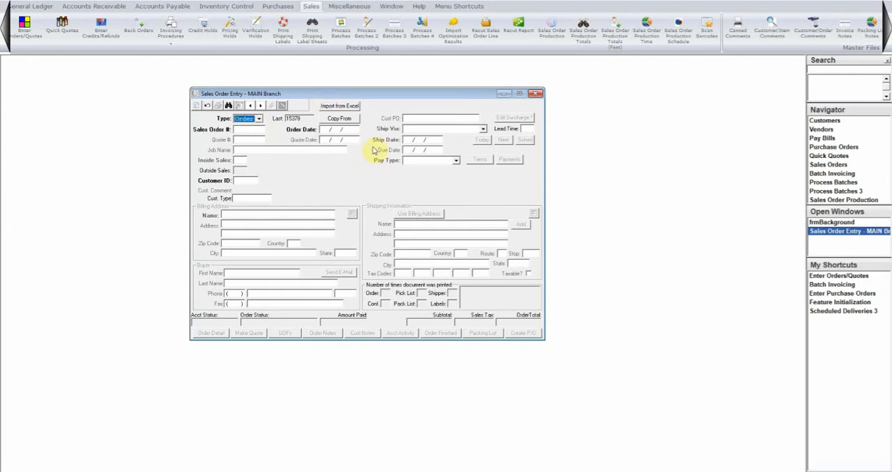
{"action": "key", "text": "Tab"}
{"action": "key", "text": "Return"}
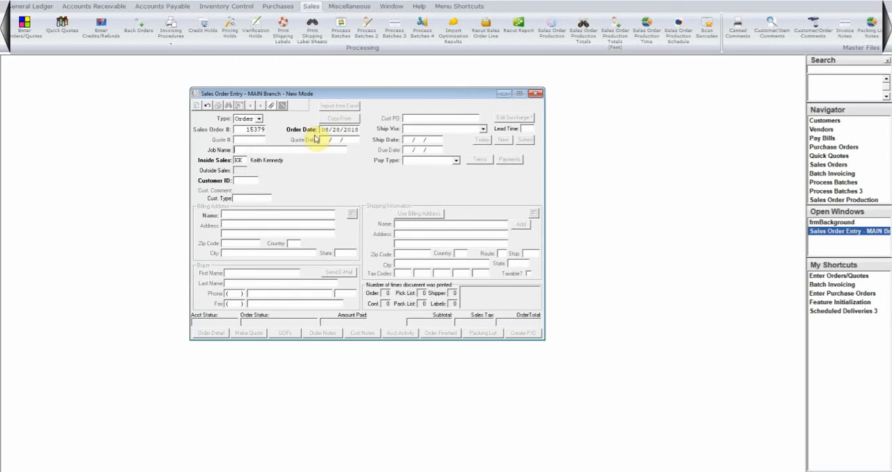
Enter "Test Job Name" as the job name and load the customer ABC by its ID
{"action": "type", "text": "Test Job N"}
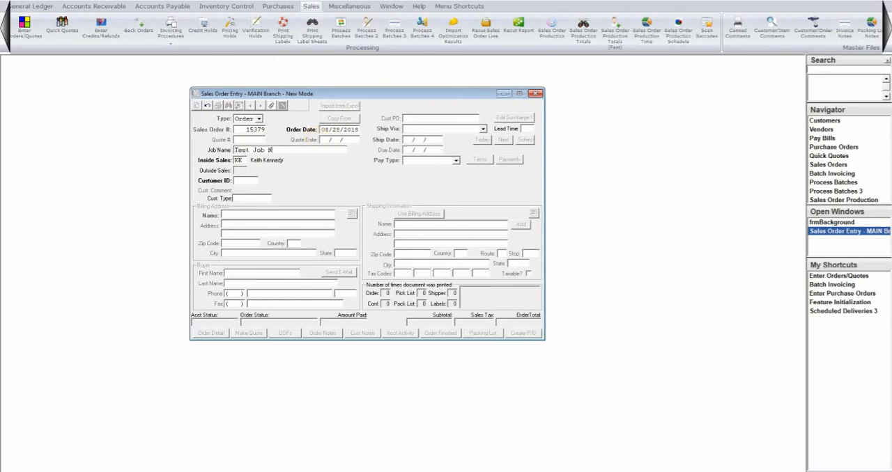
{"action": "type", "text": "ame"}
{"action": "key", "text": "Tab"}
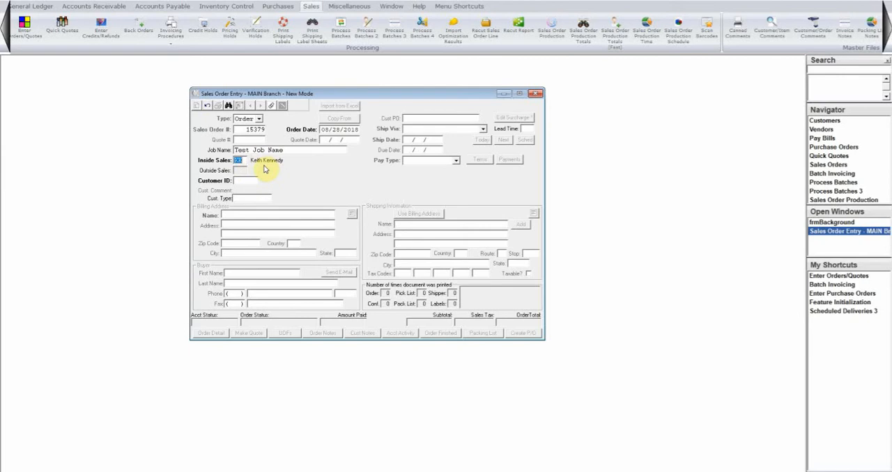
{"action": "key", "text": "Tab"}
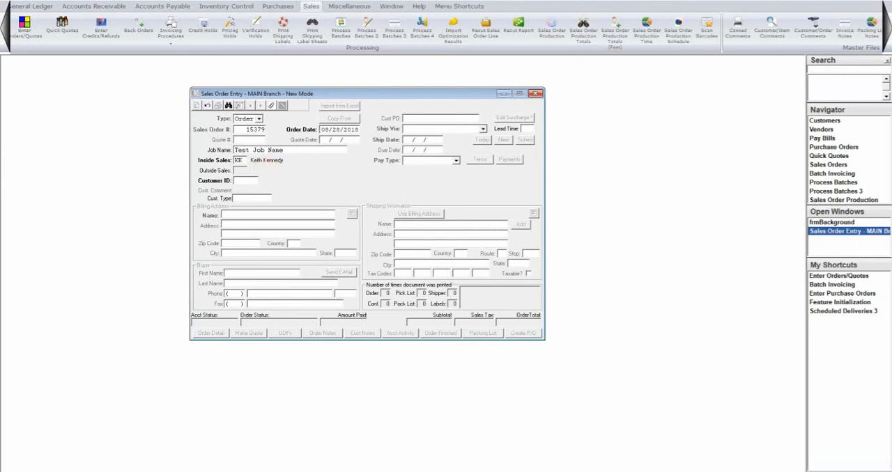
{"action": "type", "text": "ABC"}
{"action": "key", "text": "Tab"}
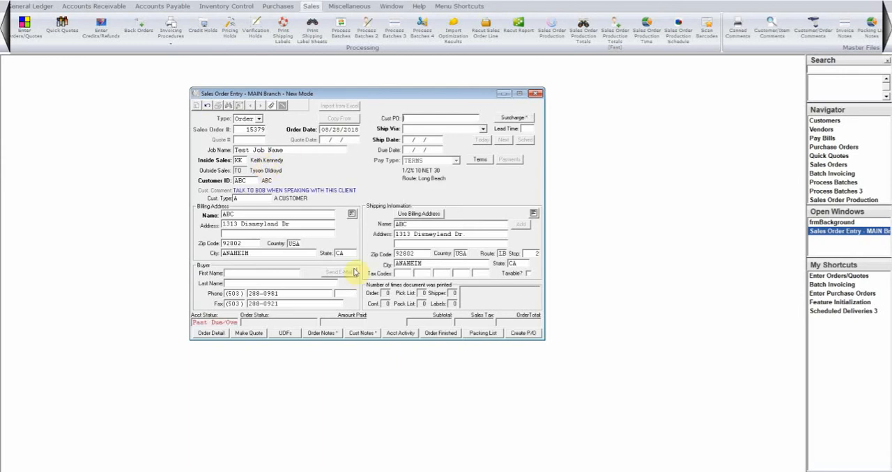
Clear the customer ID, look up customers beginning with A, and choose ABC from the results
{"action": "left_click", "coordinate": [242, 181]}
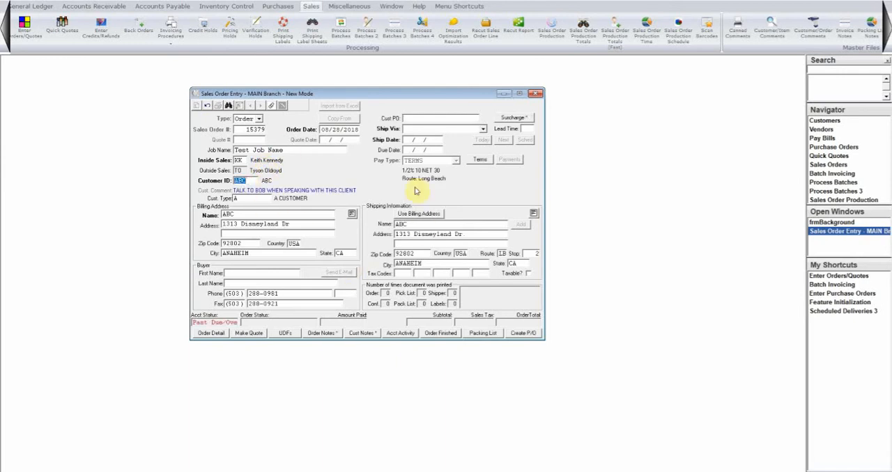
{"action": "key", "text": "Delete"}
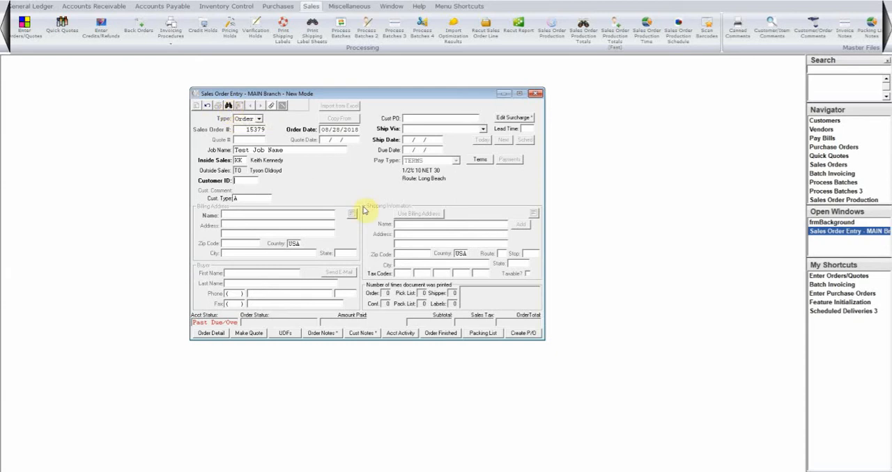
{"action": "type", "text": "A"}
{"action": "key", "text": "Tab"}
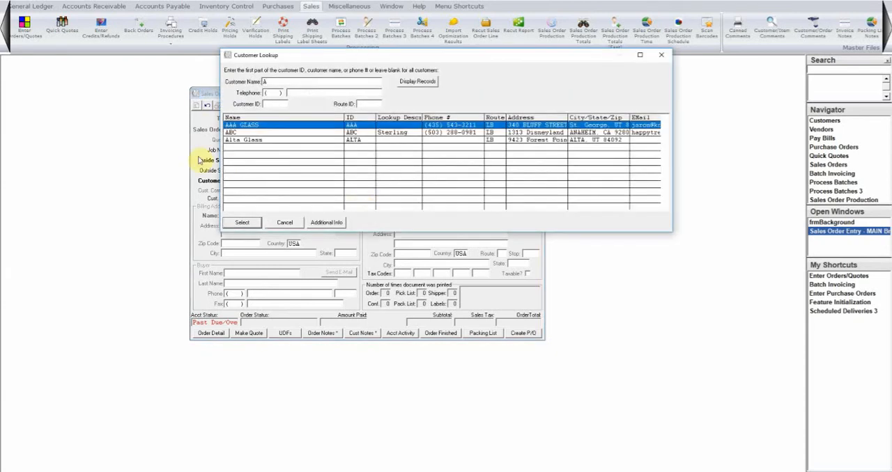
{"action": "left_click", "coordinate": [249, 132]}
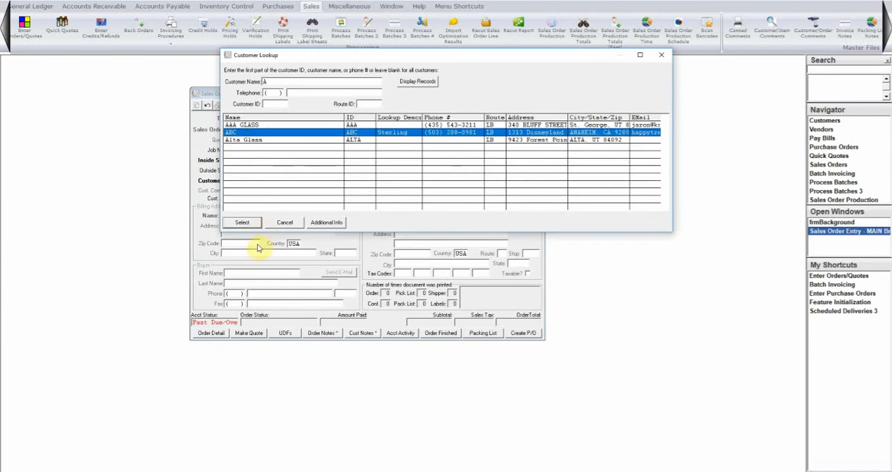
{"action": "left_click", "coordinate": [249, 224]}
{"action": "left_click", "coordinate": [288, 231]}
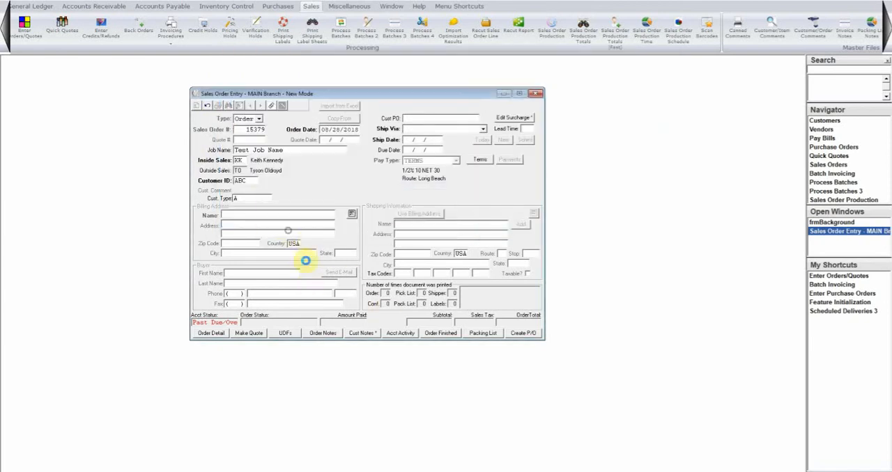
{"action": "left_click", "coordinate": [254, 181]}
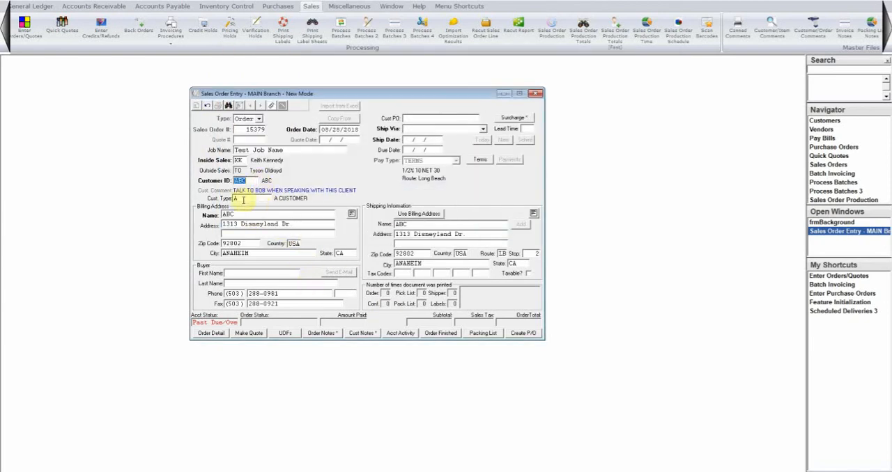
{"action": "left_click", "coordinate": [228, 213]}
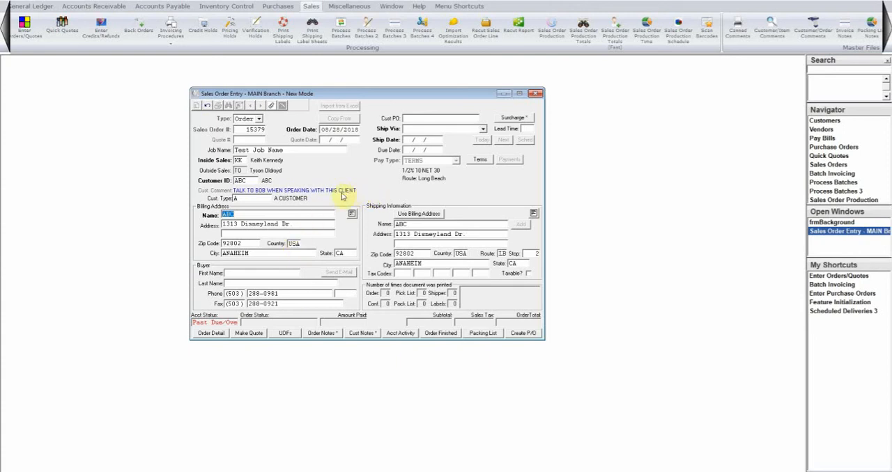
{"action": "left_click", "coordinate": [252, 199]}
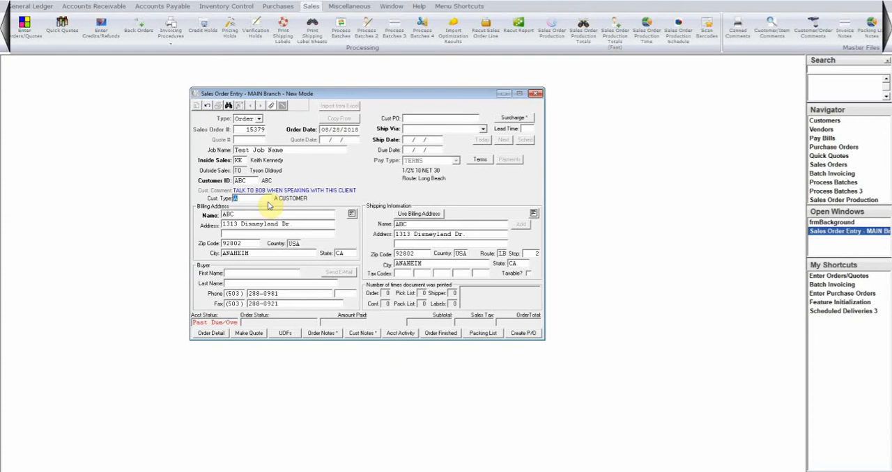
{"action": "left_click", "coordinate": [255, 214]}
Look up the customer's buyers and assign the second listed contact as the order's buyer
{"action": "left_click", "coordinate": [259, 274]}
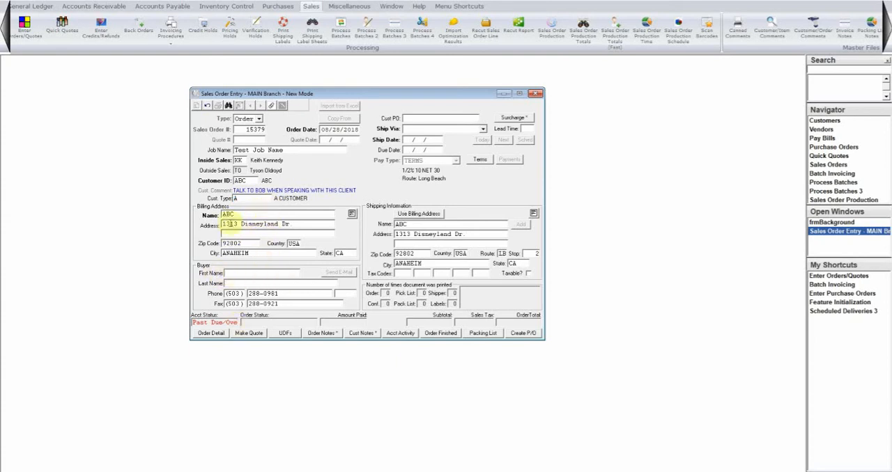
{"action": "left_click", "coordinate": [228, 104]}
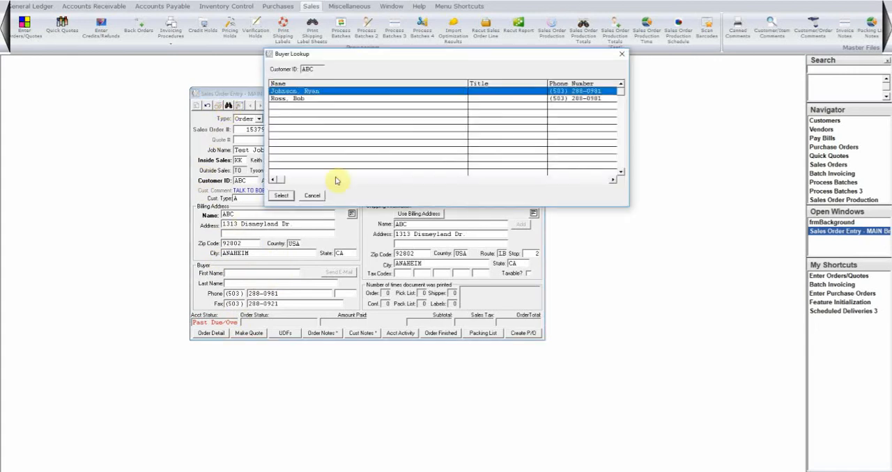
{"action": "left_click", "coordinate": [292, 99]}
{"action": "left_click", "coordinate": [281, 195]}
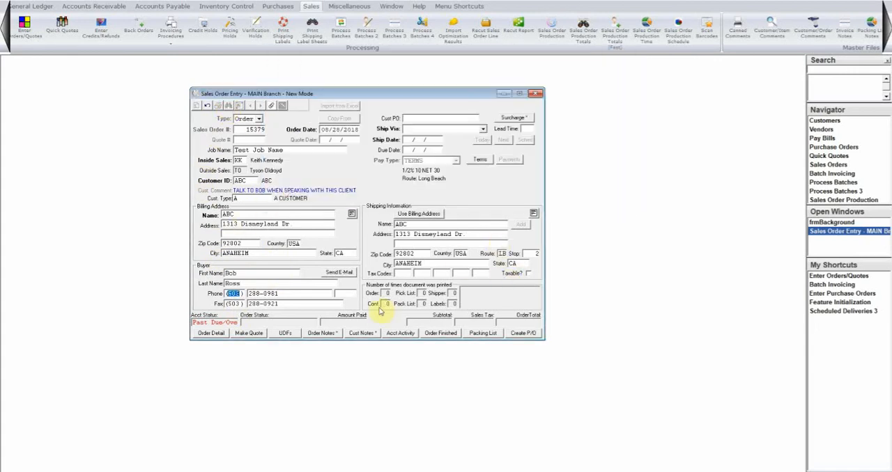
View the e-mail message form addressed to the buyer and close it without sending
{"action": "left_click", "coordinate": [349, 275]}
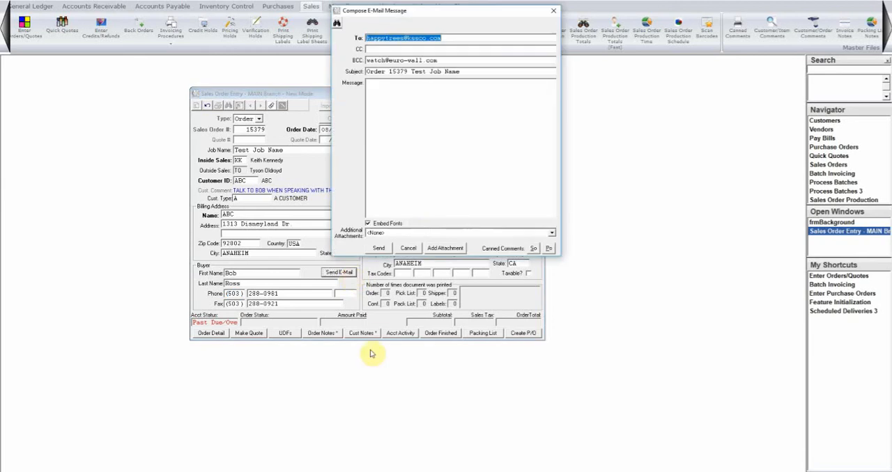
{"action": "left_click", "coordinate": [399, 102]}
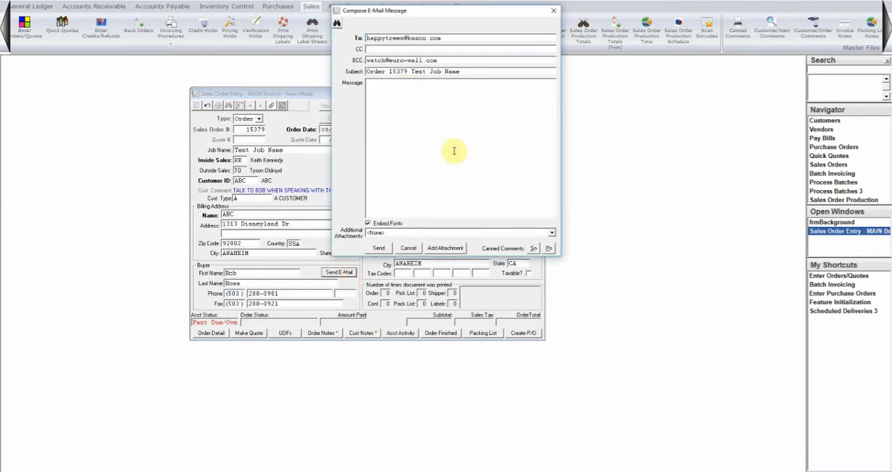
{"action": "left_click", "coordinate": [553, 11]}
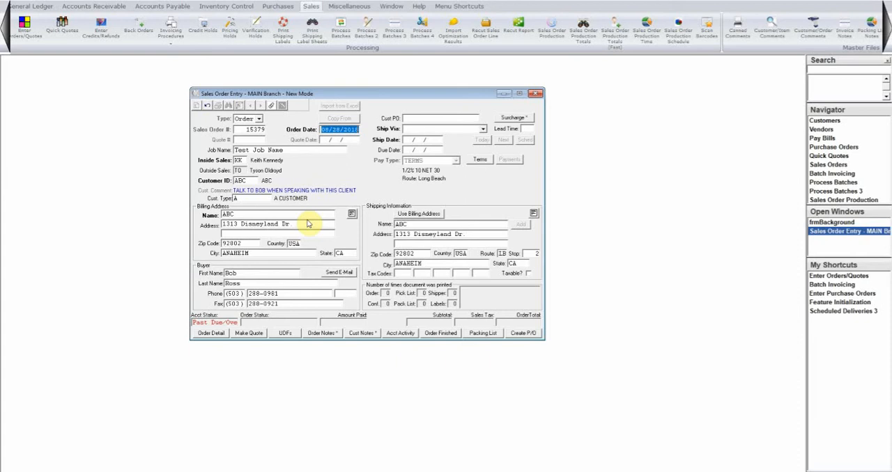
Enter the customer's purchase order number on the sales order
{"action": "key", "text": "Tab"}
{"action": "key", "text": "Tab"}
{"action": "key", "text": "Tab"}
{"action": "key", "text": "Tab"}
{"action": "key", "text": "Tab"}
{"action": "key", "text": "Tab"}
{"action": "key", "text": "Tab"}
{"action": "key", "text": "Tab"}
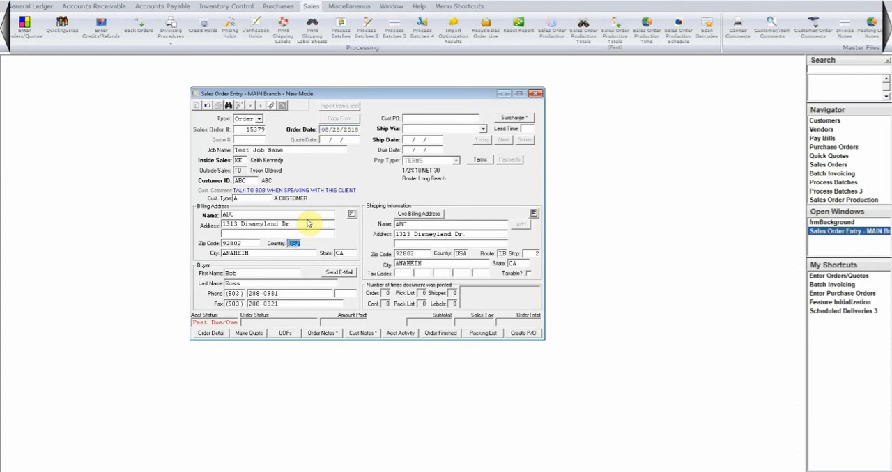
{"action": "key", "text": "Tab"}
{"action": "key", "text": "Tab"}
{"action": "key", "text": "Tab"}
{"action": "type", "text": "3155"}
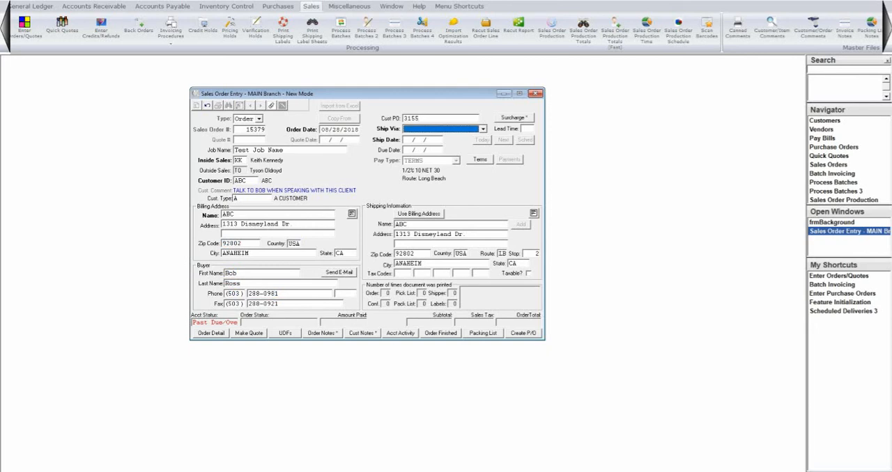
Set the shipping method to Our Truck and the lead time to 5 so the ship date is calculated
{"action": "left_click", "coordinate": [482, 128]}
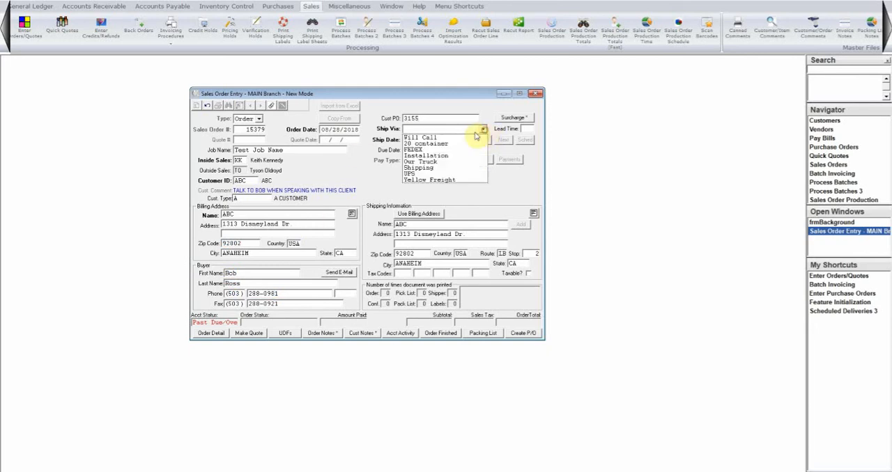
{"action": "left_click", "coordinate": [443, 162]}
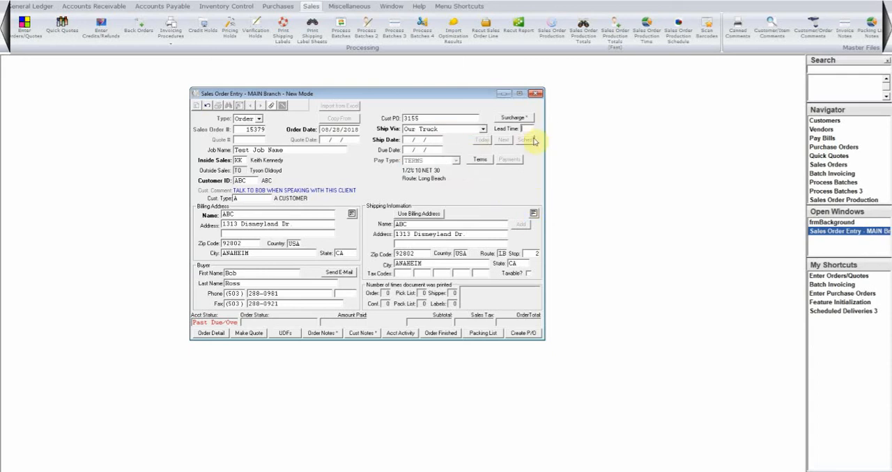
{"action": "type", "text": "5"}
{"action": "key", "text": "Tab"}
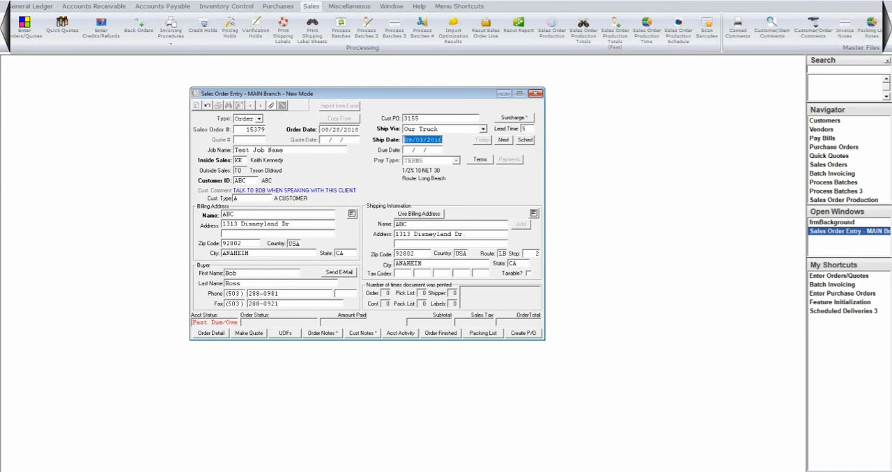
Review the ship date and route schedule without picking a date, and accept the default due date 09/03/2018
{"action": "left_click", "coordinate": [526, 143]}
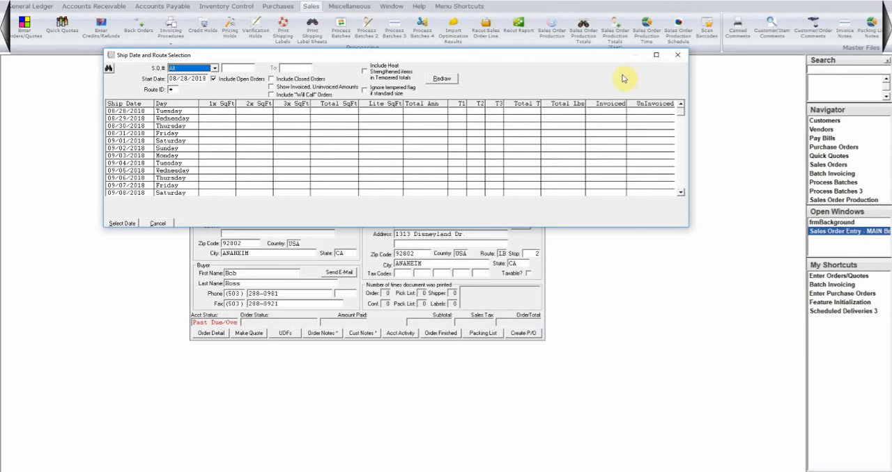
{"action": "left_click", "coordinate": [678, 56]}
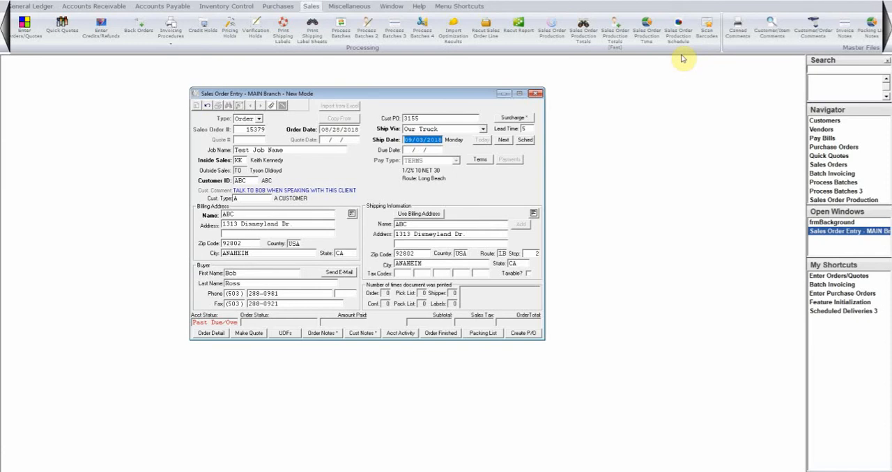
{"action": "key", "text": "Tab"}
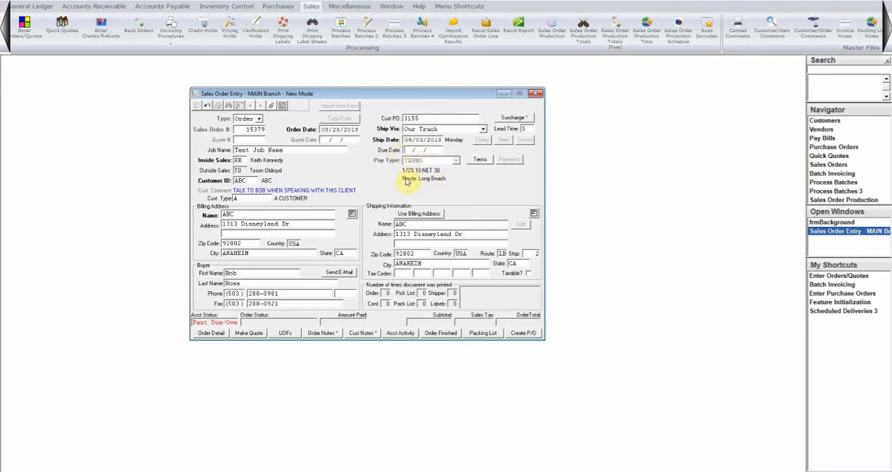
{"action": "left_click", "coordinate": [449, 224]}
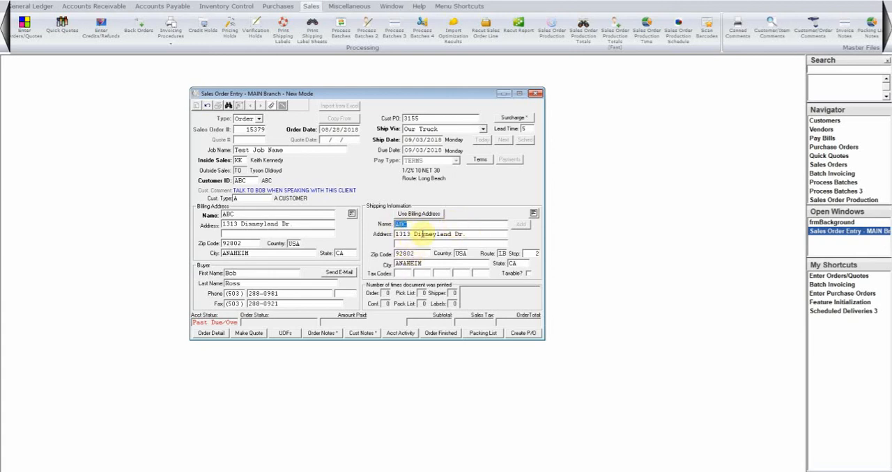
Try overwriting the shipping street address by hand, and re-enter the original address
{"action": "left_click", "coordinate": [424, 233]}
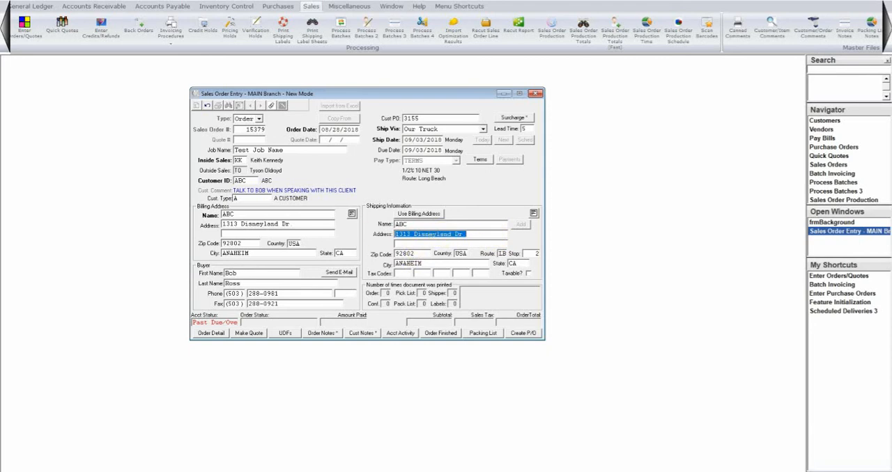
{"action": "type", "text": "9422"}
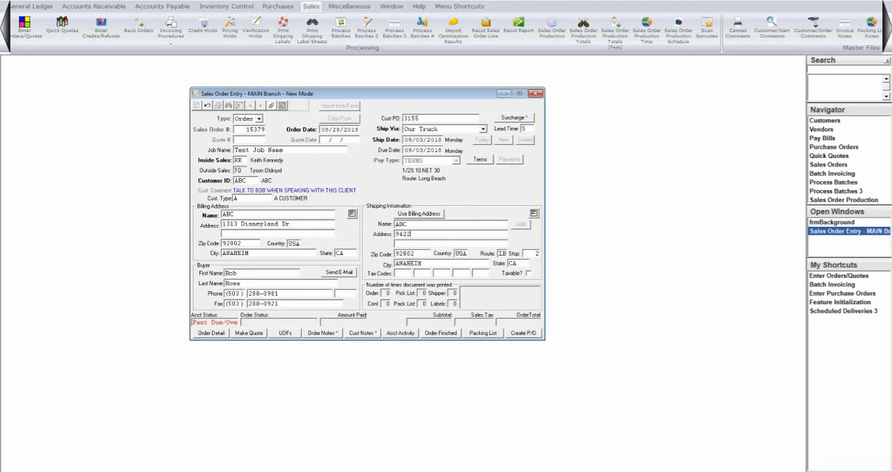
{"action": "key", "text": "BackSpace"}
{"action": "key", "text": "BackSpace"}
{"action": "key", "text": "BackSpace"}
{"action": "key", "text": "BackSpace"}
{"action": "type", "text": "1313 Disneyland Dr"}
{"action": "double_click", "coordinate": [463, 234]}
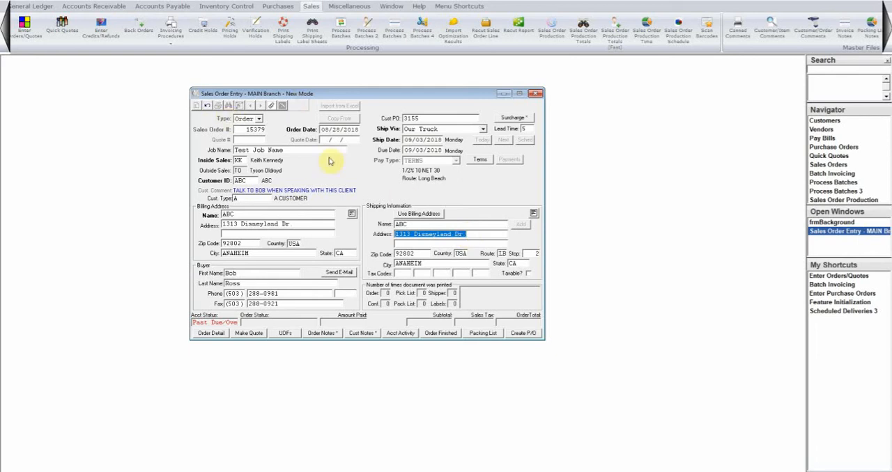
Look up the customer's saved shipping addresses and select Main Shipping Address for the order
{"action": "left_click", "coordinate": [442, 225]}
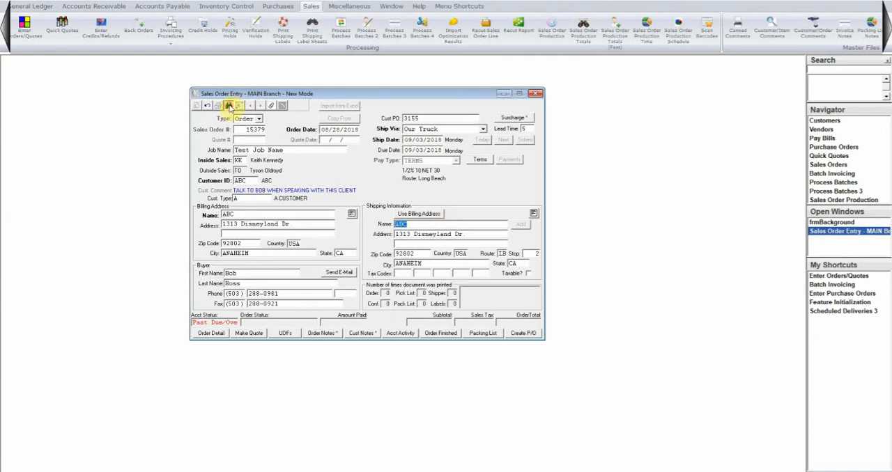
{"action": "left_click", "coordinate": [228, 105]}
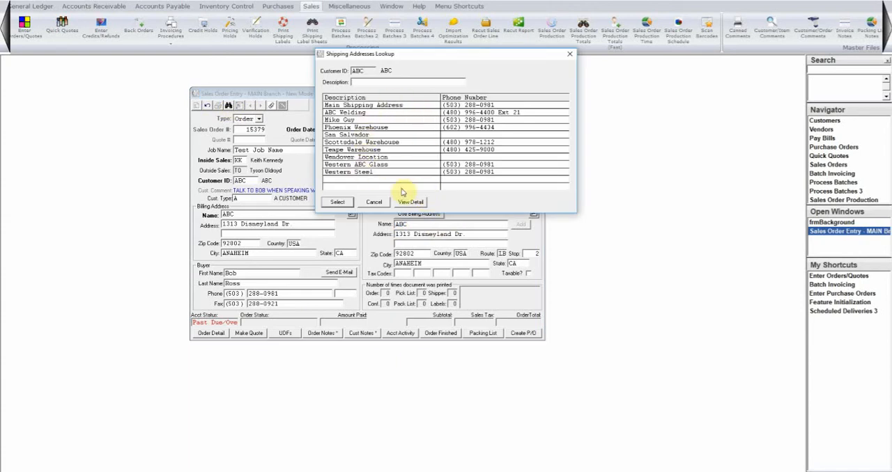
{"action": "left_click", "coordinate": [382, 142]}
{"action": "left_click", "coordinate": [361, 105]}
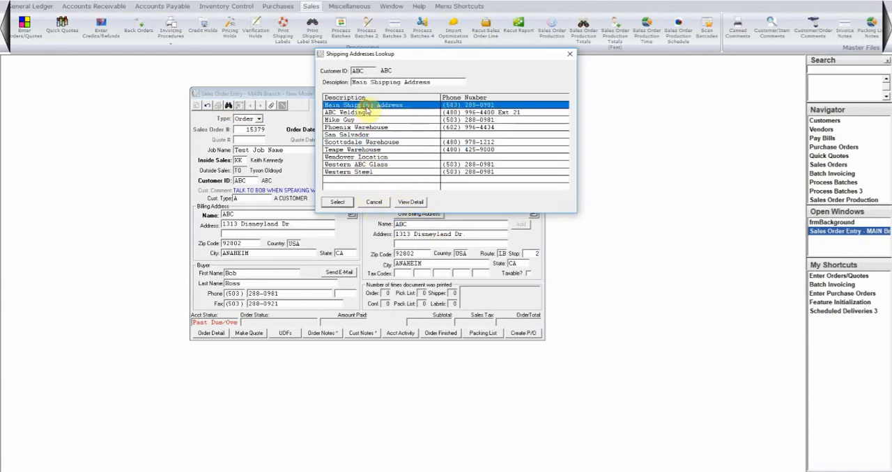
{"action": "left_click", "coordinate": [338, 202]}
Try replacing the shipping country with Q, and set it back to USA so the city and state are filled in
{"action": "key", "text": "Tab"}
{"action": "key", "text": "Tab"}
{"action": "key", "text": "Tab"}
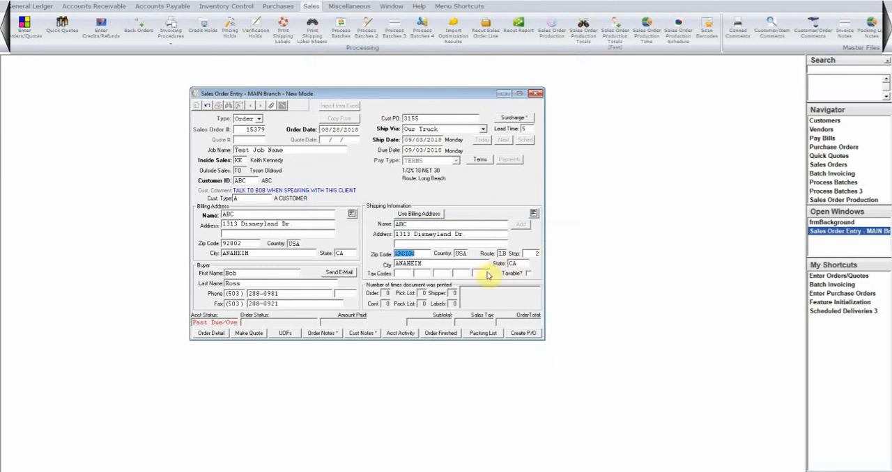
{"action": "type", "text": "Q"}
{"action": "key", "text": "Tab"}
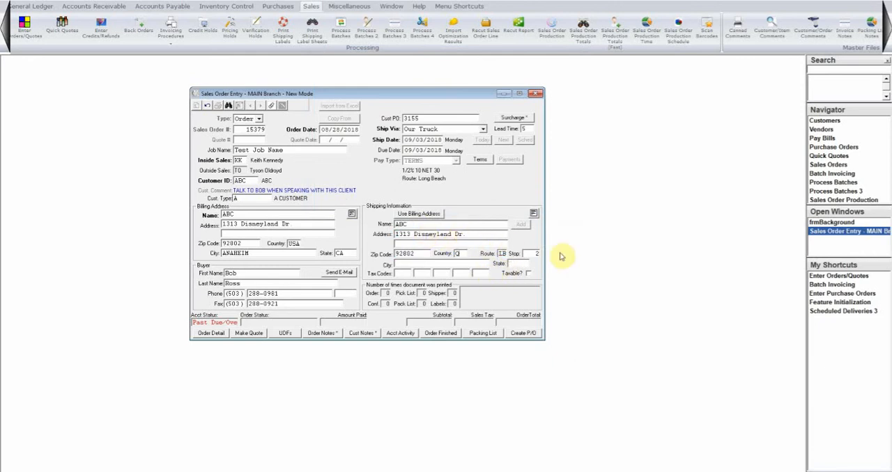
{"action": "left_click", "coordinate": [284, 233]}
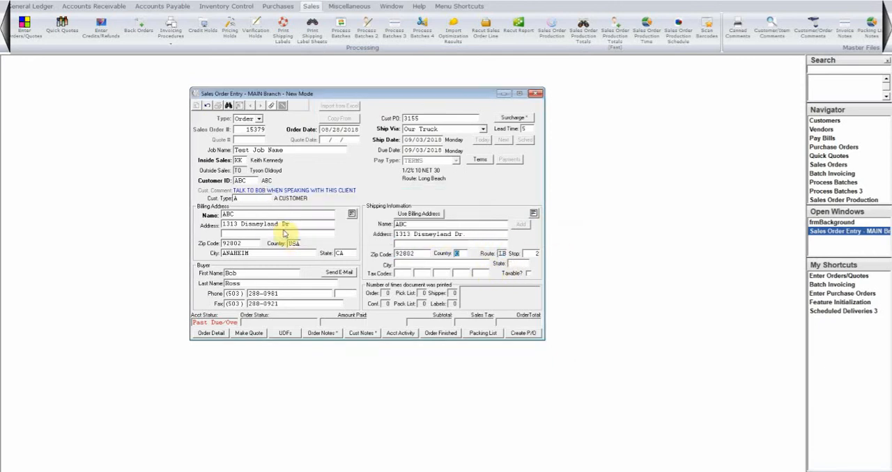
{"action": "type", "text": "USA"}
{"action": "key", "text": "Tab"}
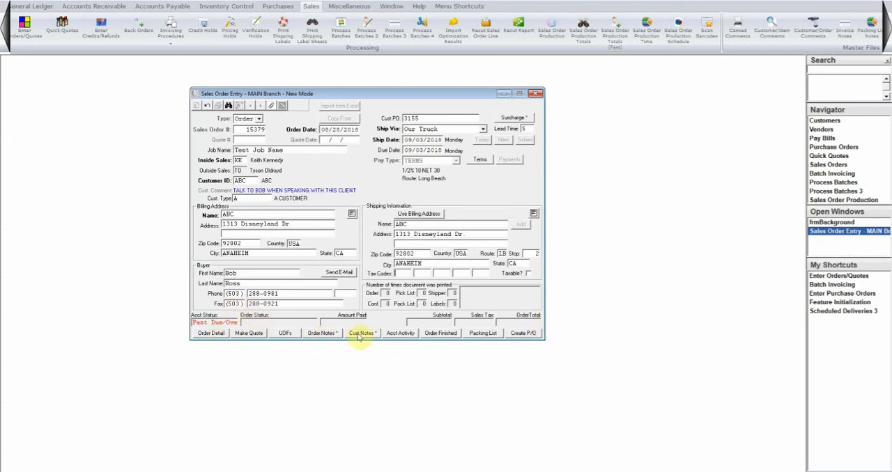
Open the order detail and start line item 1 with the default MAIN warehouse
{"action": "left_click", "coordinate": [212, 333]}
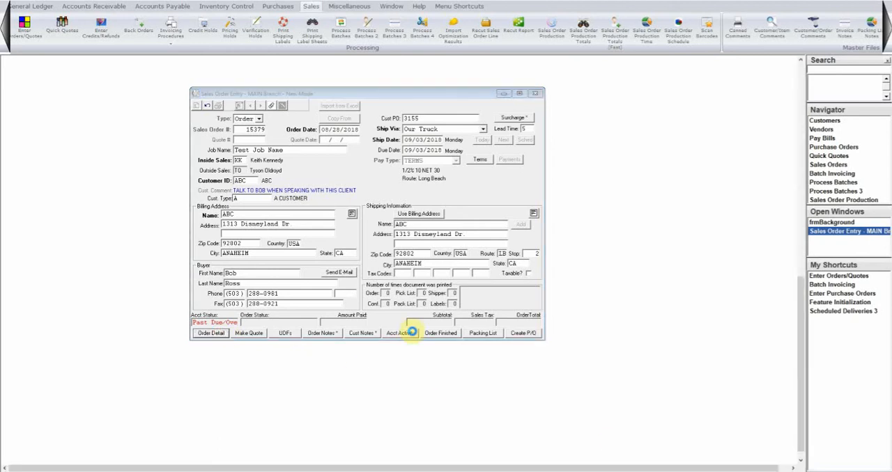
{"action": "left_click", "coordinate": [412, 332]}
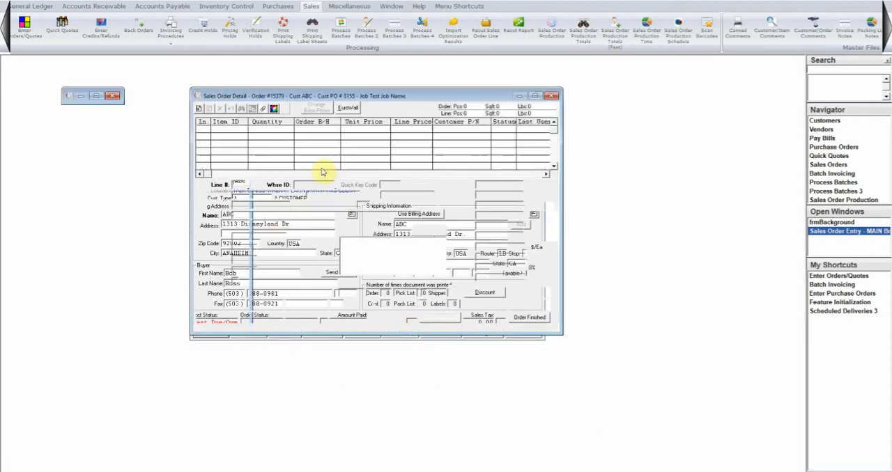
{"action": "left_click_drag", "start_coordinate": [353, 94], "coordinate": [437, 124]}
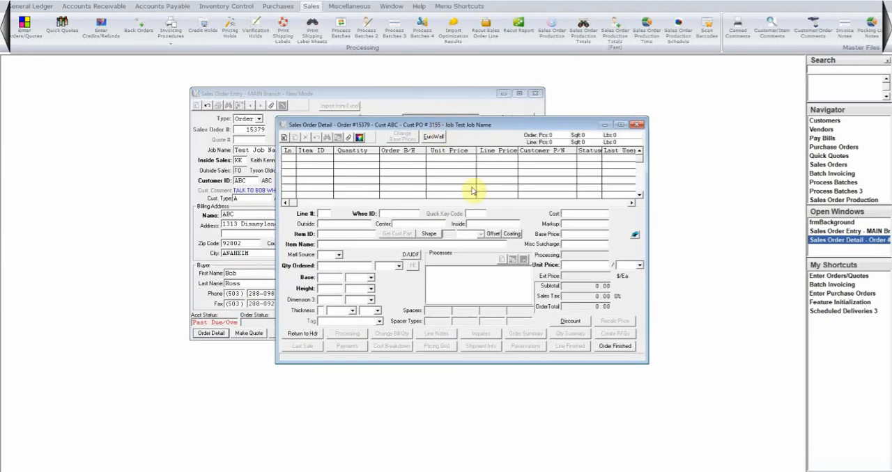
{"action": "key", "text": "Tab"}
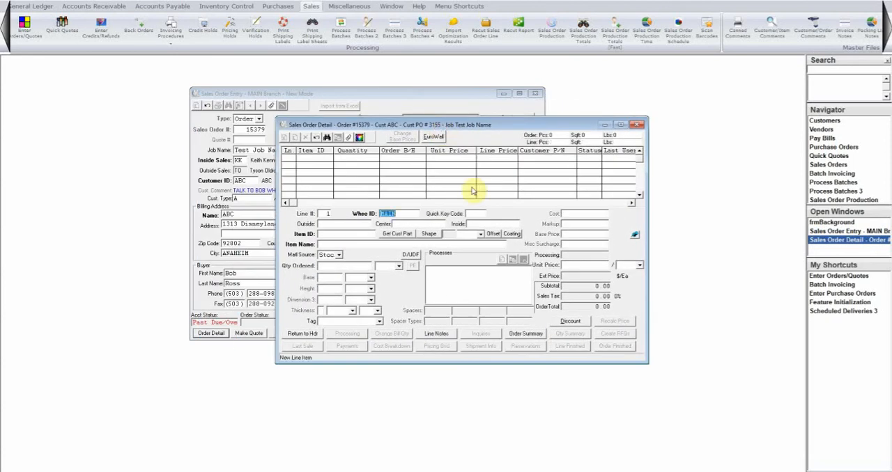
{"action": "key", "text": "Tab"}
Look up the glass item for line 1 and select 3/8CLRTEMP (3/8 CLR TEMP S/L)
{"action": "type", "text": "3/8"}
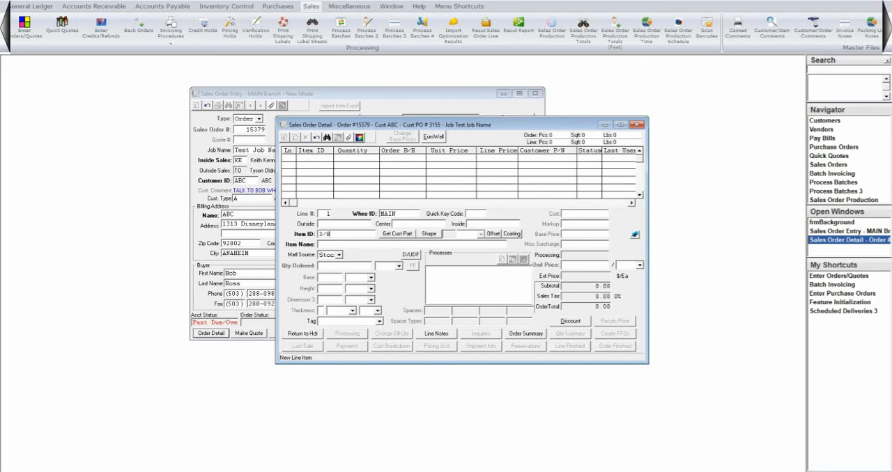
{"action": "type", "text": "CLRTEMP"}
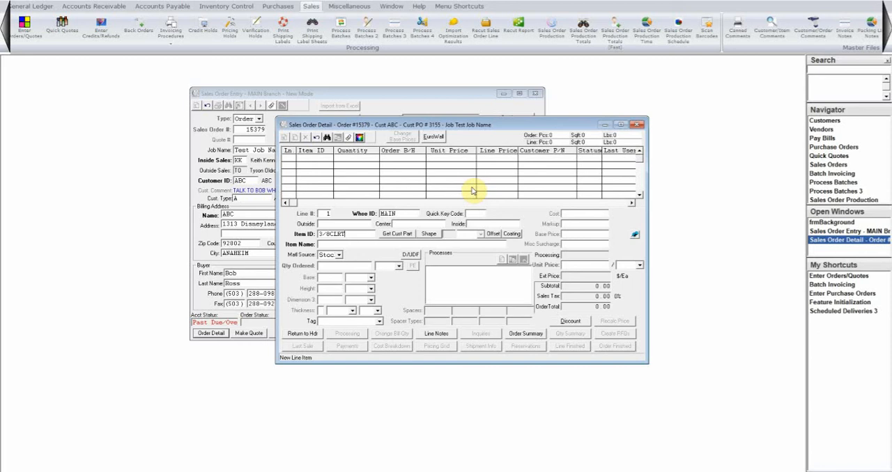
{"action": "key", "text": "Tab"}
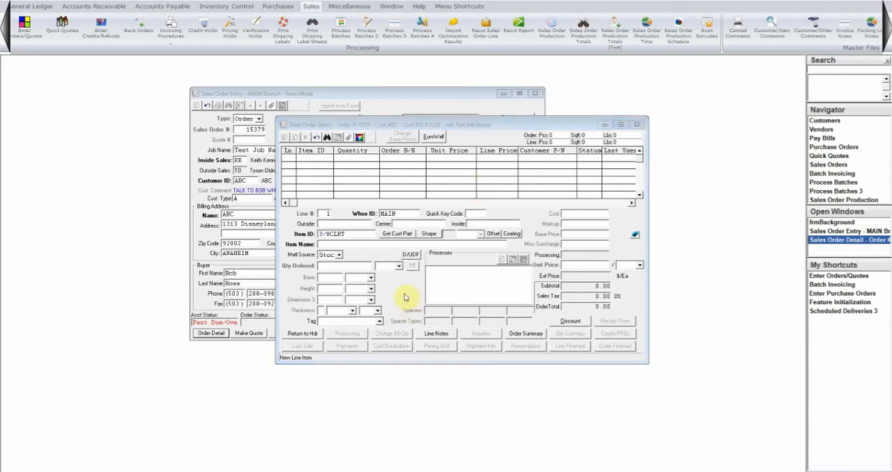
{"action": "left_click", "coordinate": [270, 208]}
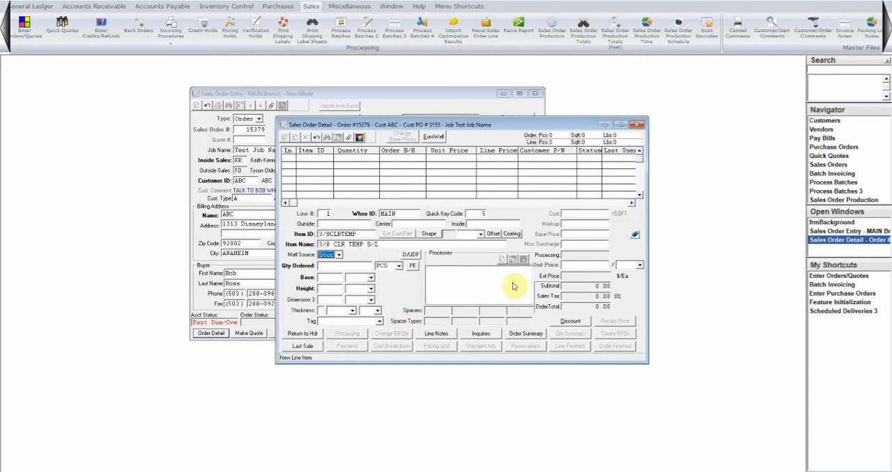
Try Buyout as the line's material source, and set it back to Stock
{"action": "left_click", "coordinate": [338, 255]}
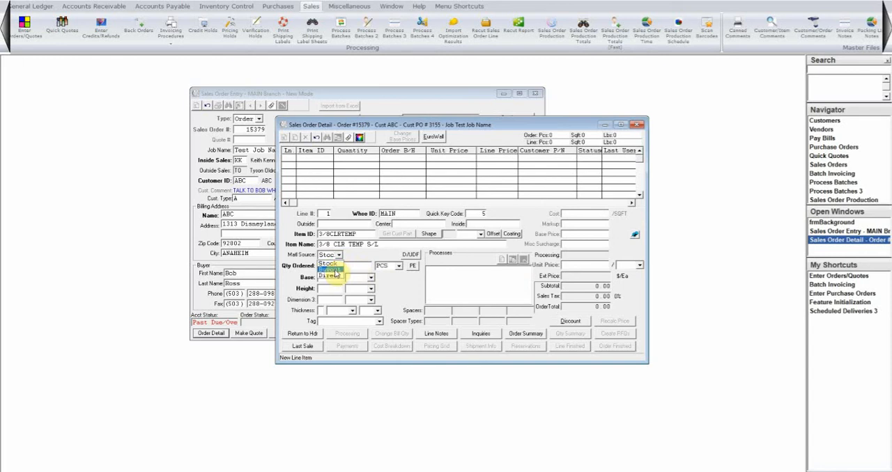
{"action": "left_click", "coordinate": [333, 271]}
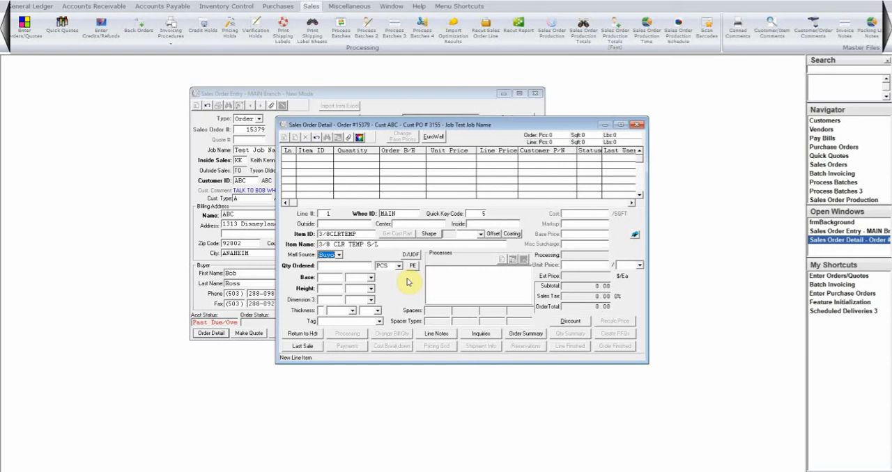
{"action": "left_click", "coordinate": [328, 256]}
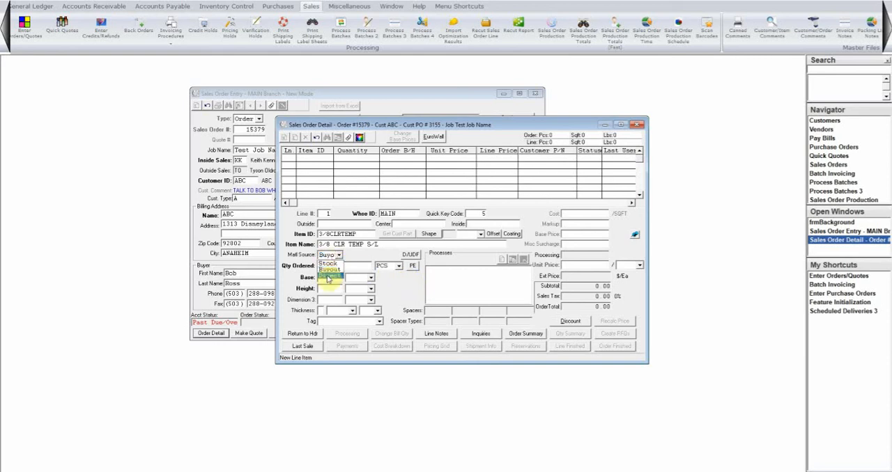
{"action": "left_click", "coordinate": [327, 263]}
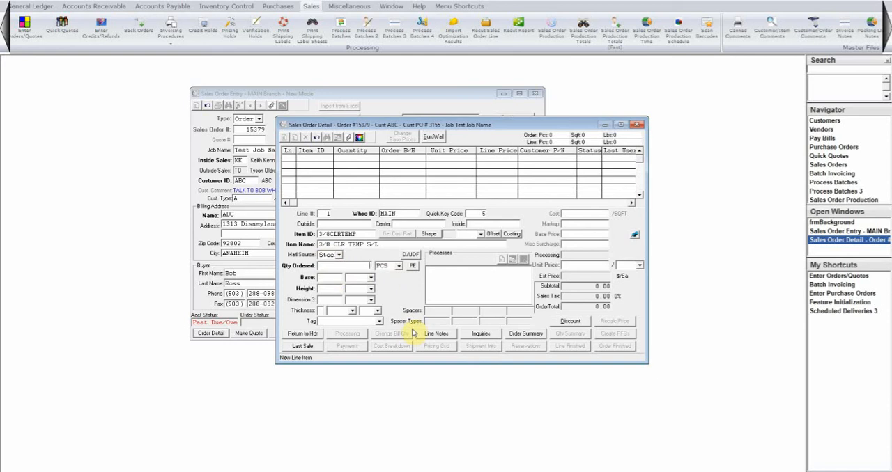
Set the line's quantity to 2 PCS, the base to 27 1/4 and the height to 36 1/8
{"action": "type", "text": "2"}
{"action": "key", "text": "Tab"}
{"action": "type", "text": "27"}
{"action": "key", "text": "Tab"}
{"action": "type", "text": "1"}
{"action": "type", "text": "1/8"}
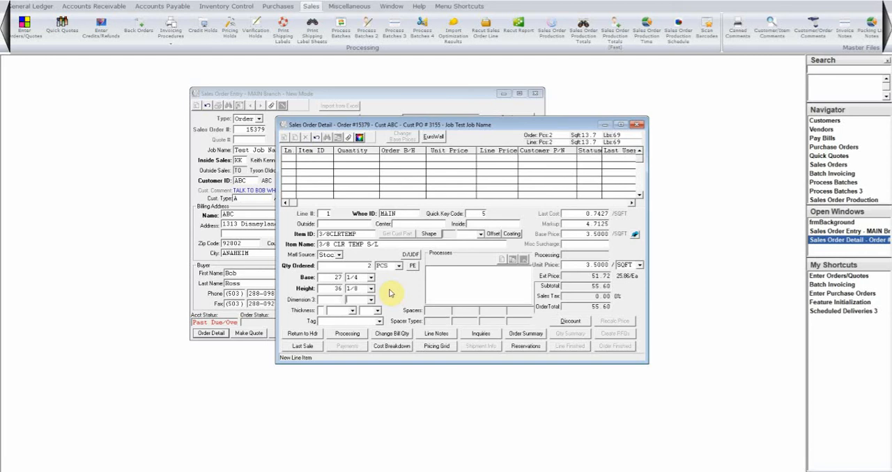
{"action": "key", "text": "Tab"}
{"action": "key", "text": "Tab"}
{"action": "key", "text": "Tab"}
{"action": "key", "text": "Tab"}
{"action": "key", "text": "Tab"}
{"action": "key", "text": "Tab"}
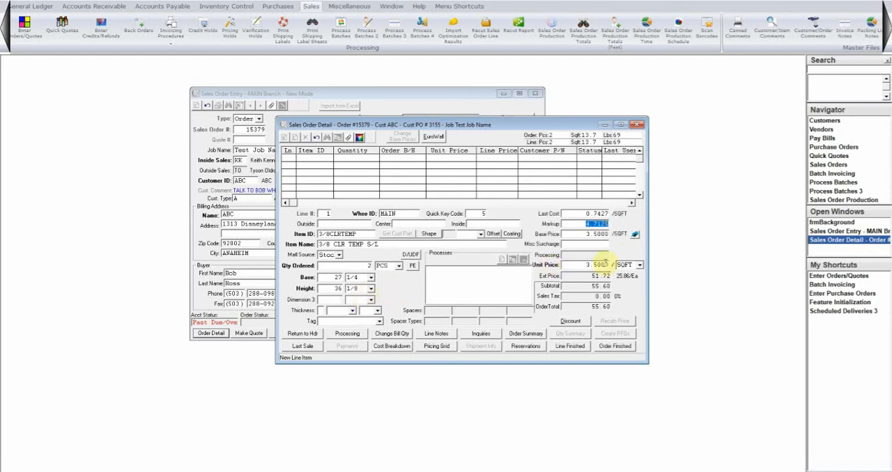
{"action": "key", "text": "Tab"}
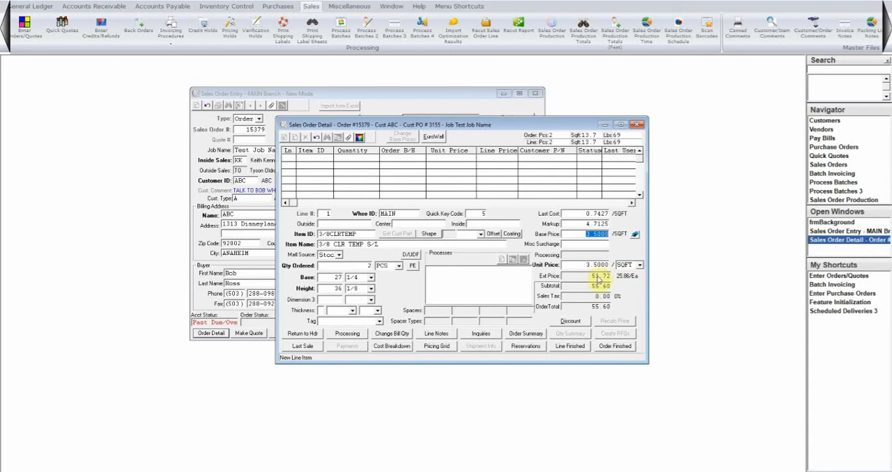
Compare the line's unit price per PC and per M2, and leave the pricing unit at PC
{"action": "left_click", "coordinate": [638, 265]}
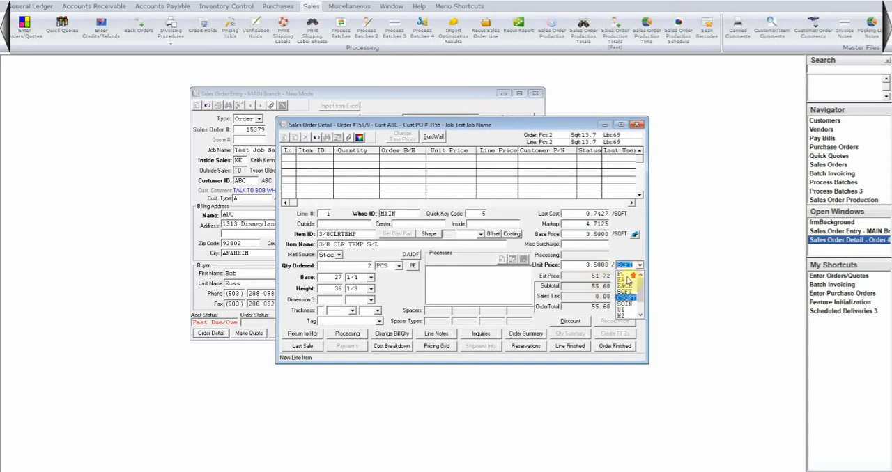
{"action": "left_click", "coordinate": [620, 274]}
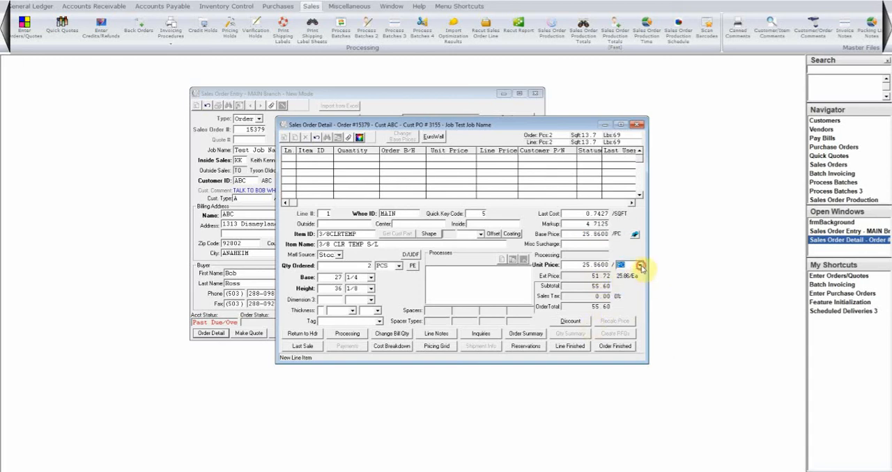
{"action": "left_click", "coordinate": [640, 267]}
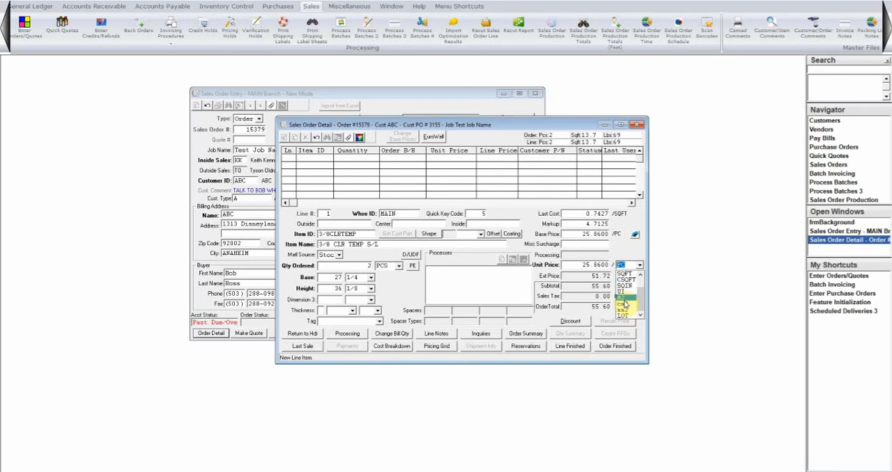
{"action": "left_click", "coordinate": [624, 300]}
{"action": "left_click", "coordinate": [639, 265]}
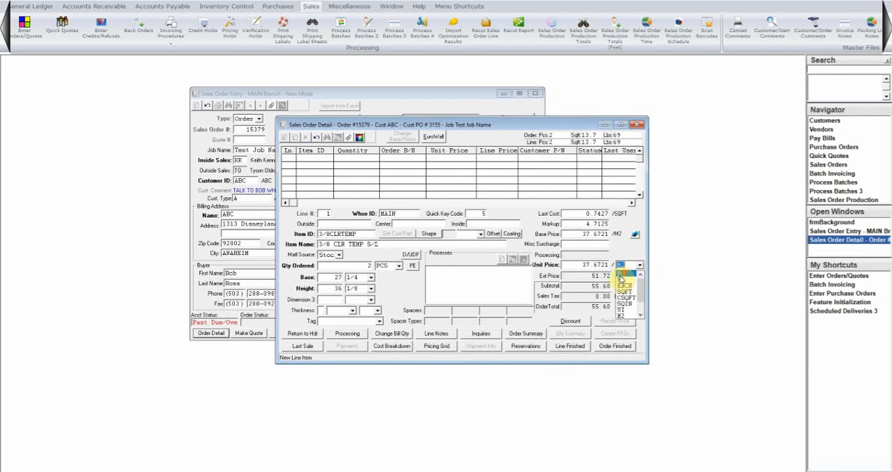
{"action": "left_click", "coordinate": [620, 275]}
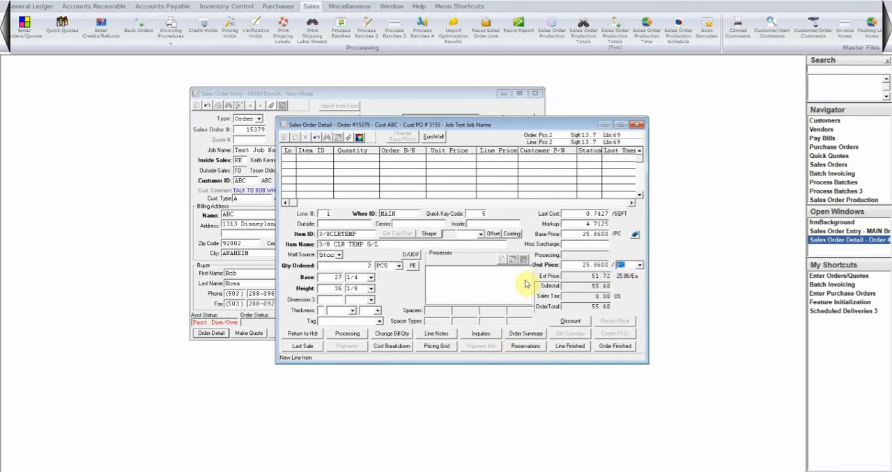
{"action": "key", "text": "shift+Tab"}
{"action": "key", "text": "shift+Tab"}
{"action": "key", "text": "shift+Tab"}
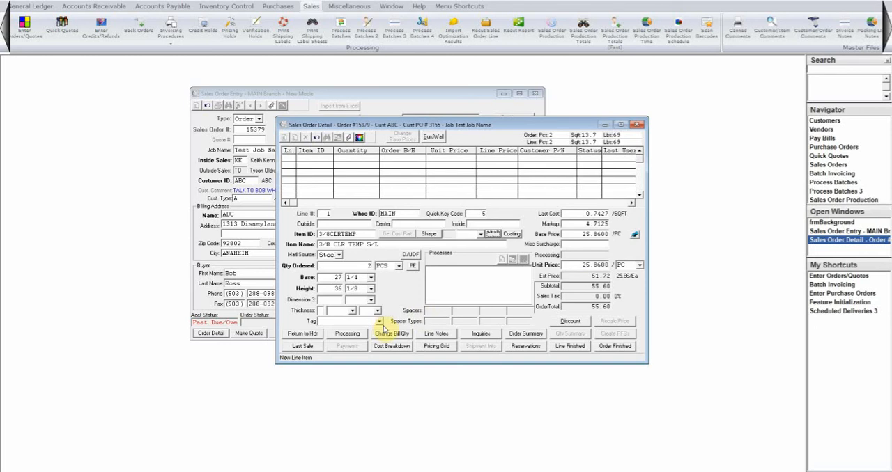
Add the Flat Polish process (FLATP) to line 1, excluding the bottom edge, and save it
{"action": "left_click", "coordinate": [347, 334]}
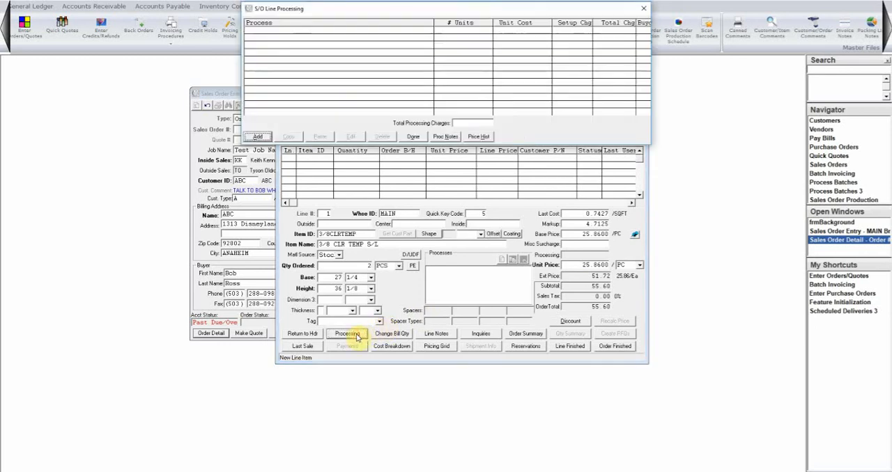
{"action": "left_click", "coordinate": [258, 137]}
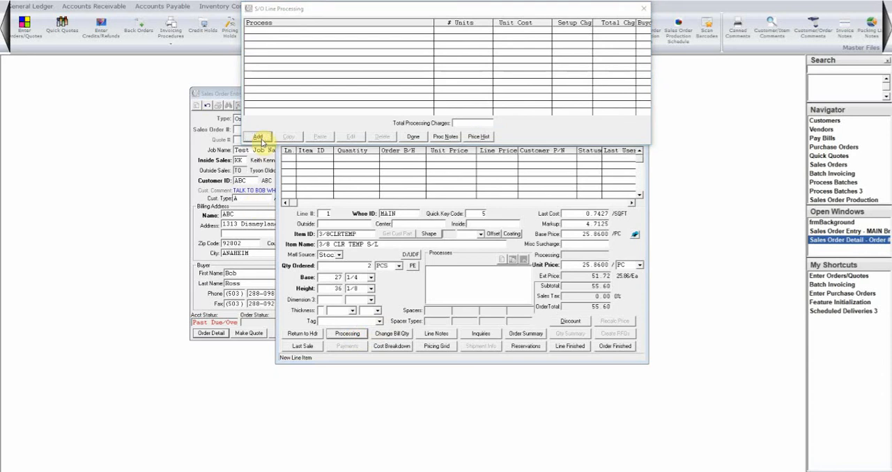
{"action": "type", "text": "FLATP"}
{"action": "key", "text": "Tab"}
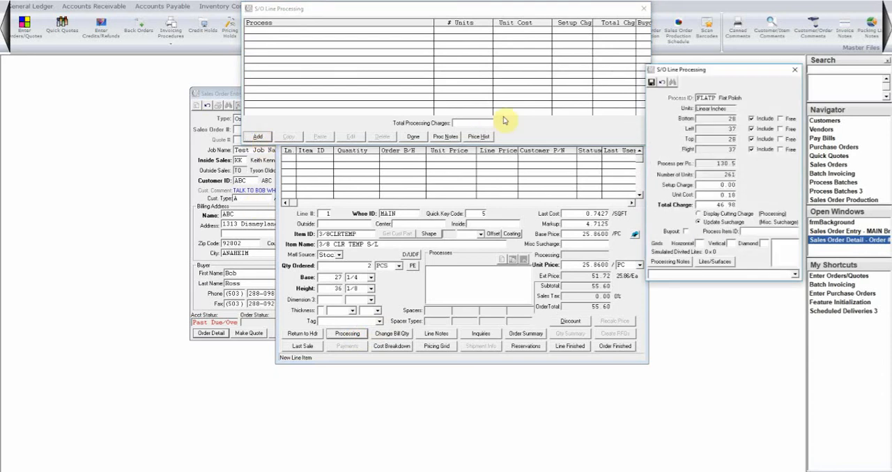
{"action": "left_click_drag", "start_coordinate": [710, 70], "coordinate": [585, 82]}
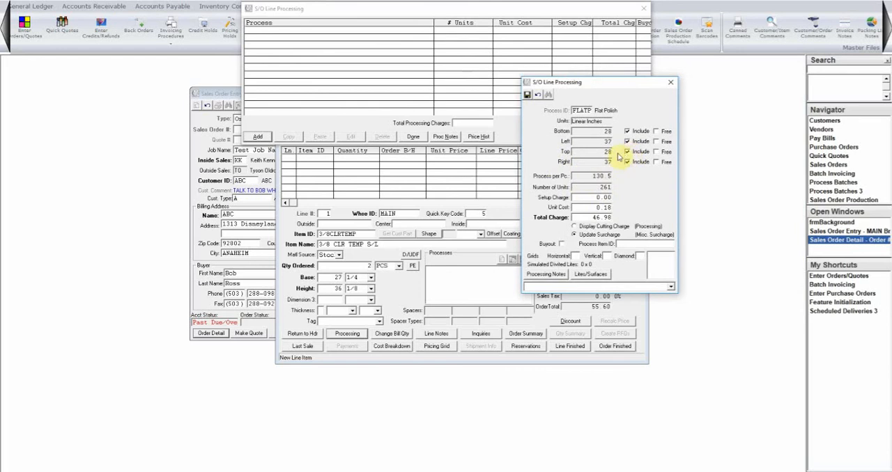
{"action": "left_click", "coordinate": [626, 131]}
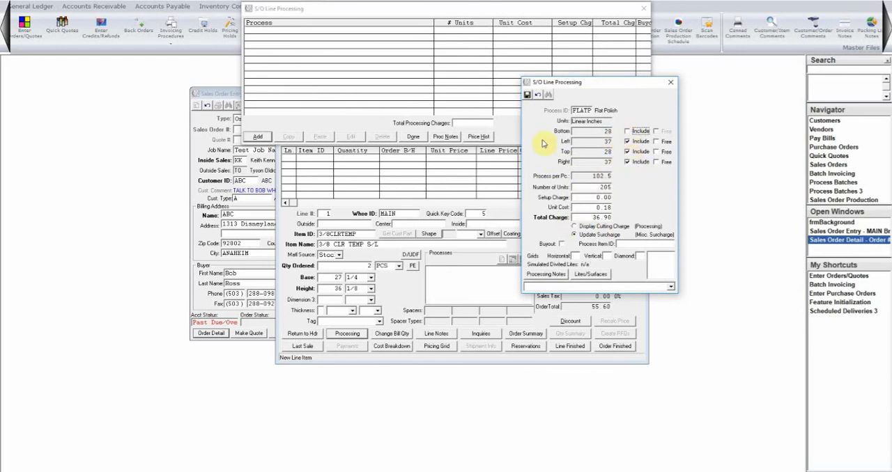
{"action": "left_click", "coordinate": [528, 94]}
{"action": "left_click", "coordinate": [413, 137]}
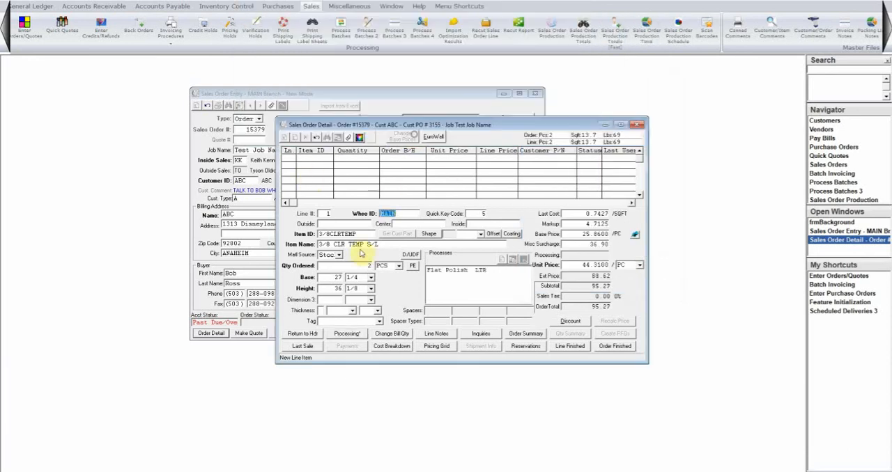
Add the Notches process (NOTCH) to line 1 with 2 per piece, and check the line's base and unit prices
{"action": "left_click", "coordinate": [345, 335]}
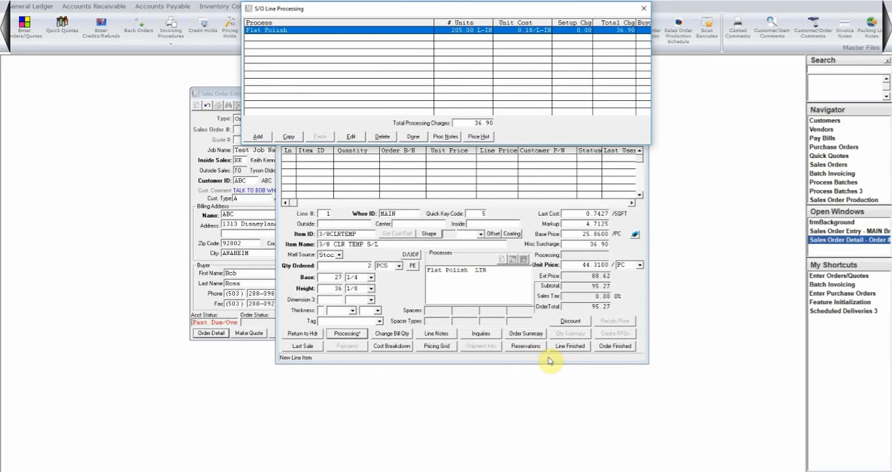
{"action": "key", "text": "alt+a"}
{"action": "type", "text": "NOTHC"}
{"action": "key", "text": "BackSpace"}
{"action": "key", "text": "BackSpace"}
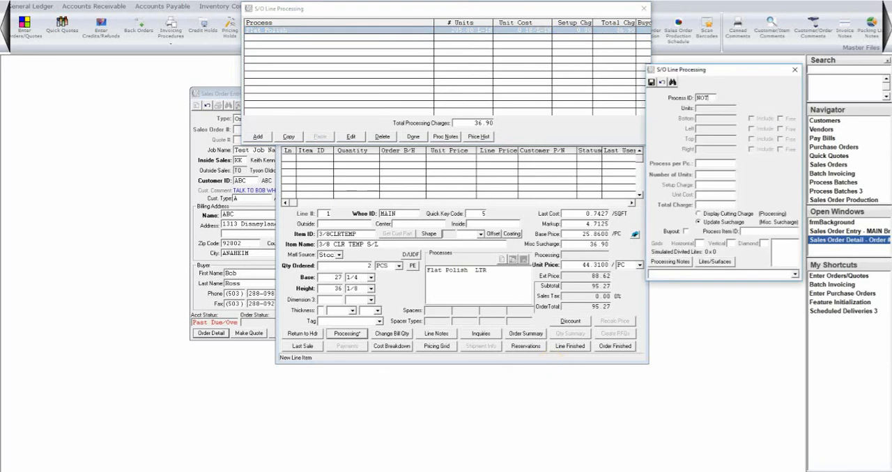
{"action": "type", "text": "CH"}
{"action": "key", "text": "Tab"}
{"action": "type", "text": "2"}
{"action": "key", "text": "Tab"}
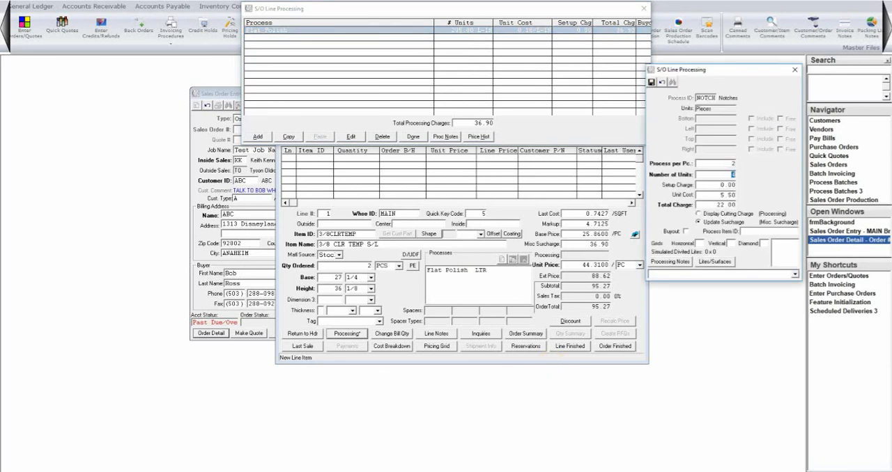
{"action": "left_click", "coordinate": [652, 82]}
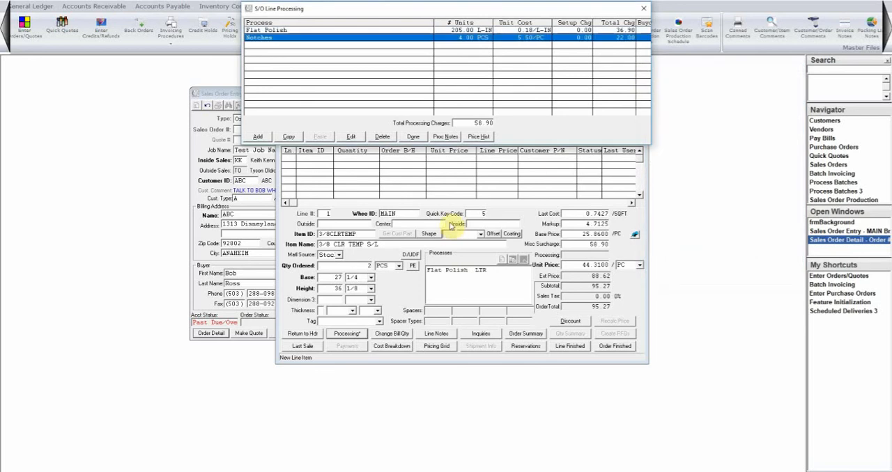
{"action": "left_click", "coordinate": [413, 137]}
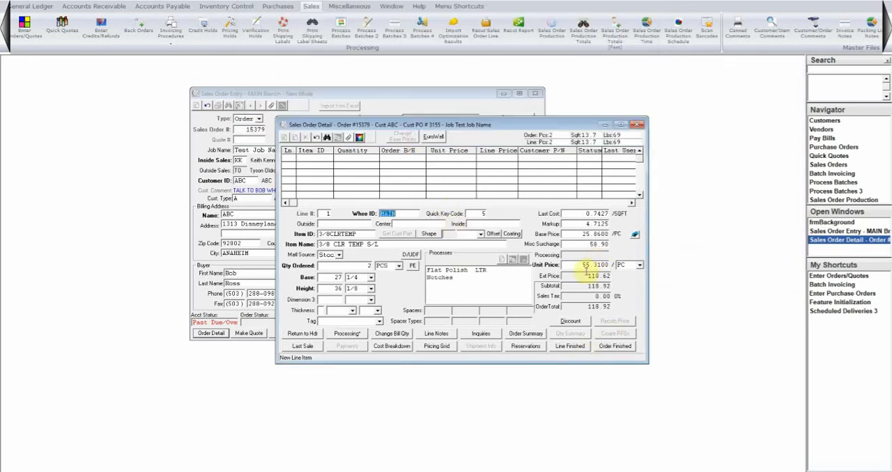
{"action": "left_click", "coordinate": [590, 234]}
{"action": "left_click", "coordinate": [581, 264]}
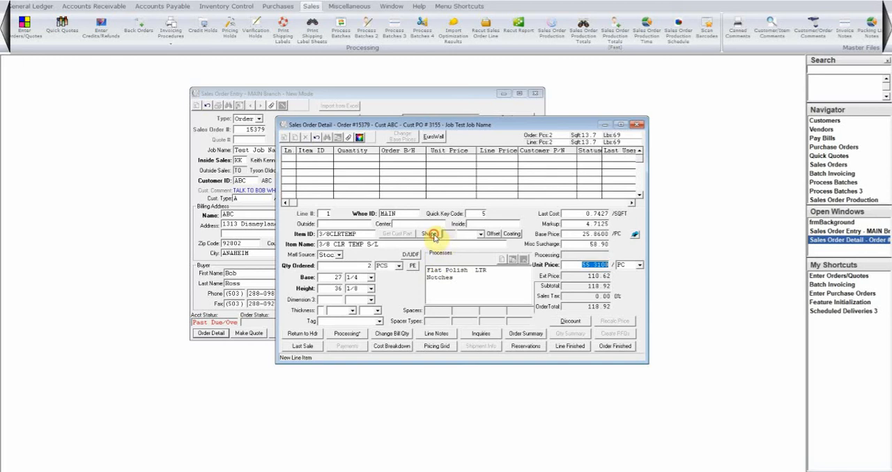
Assign shape 060 to line 1 with an H1 dimension of 36 inches
{"action": "left_click", "coordinate": [429, 234]}
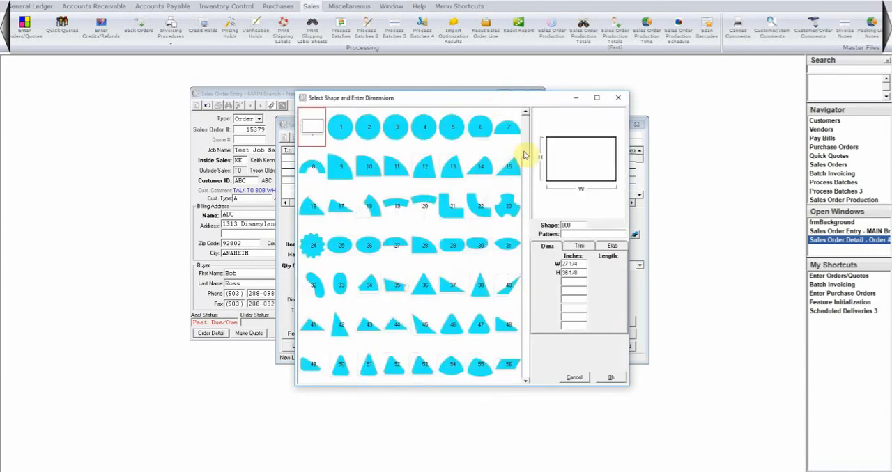
{"action": "left_click_drag", "start_coordinate": [525, 154], "coordinate": [522, 212]}
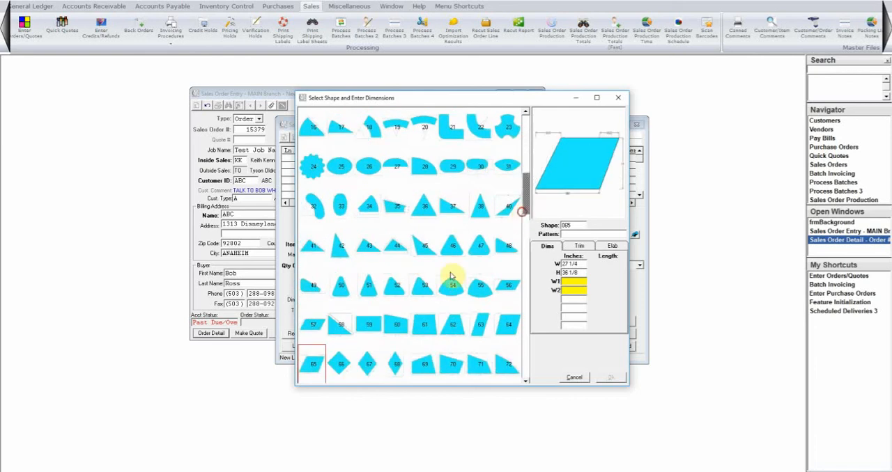
{"action": "left_click", "coordinate": [396, 324]}
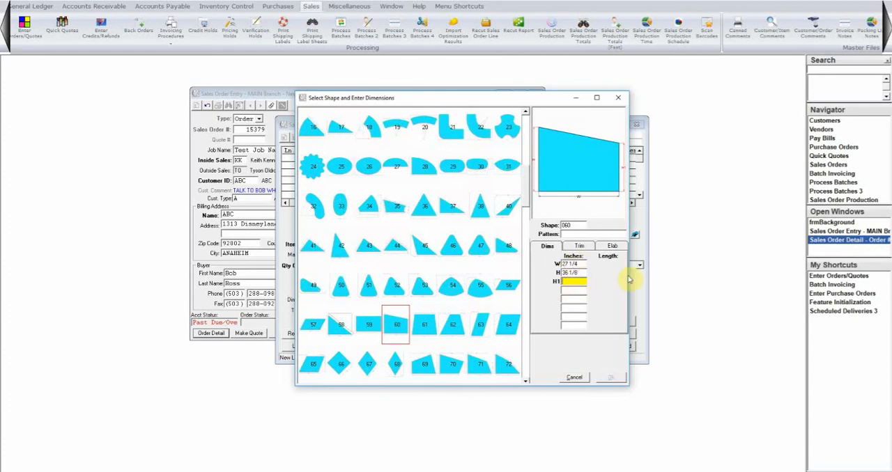
{"action": "type", "text": "36"}
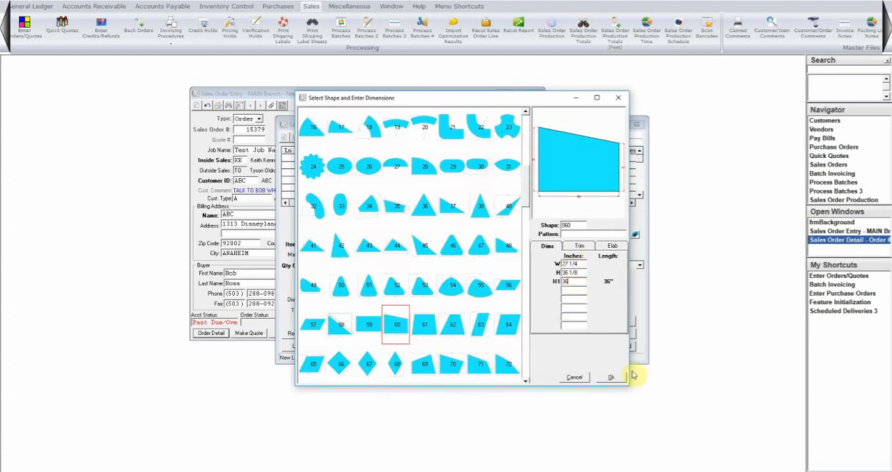
{"action": "left_click", "coordinate": [611, 378]}
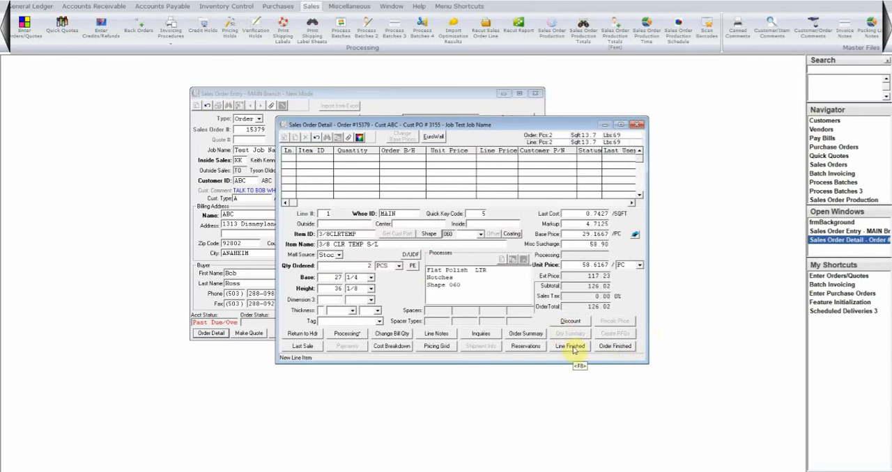
Set line 1's logo option to Logo, and finish the line and review its entry in the order's line list
{"action": "left_click", "coordinate": [572, 347]}
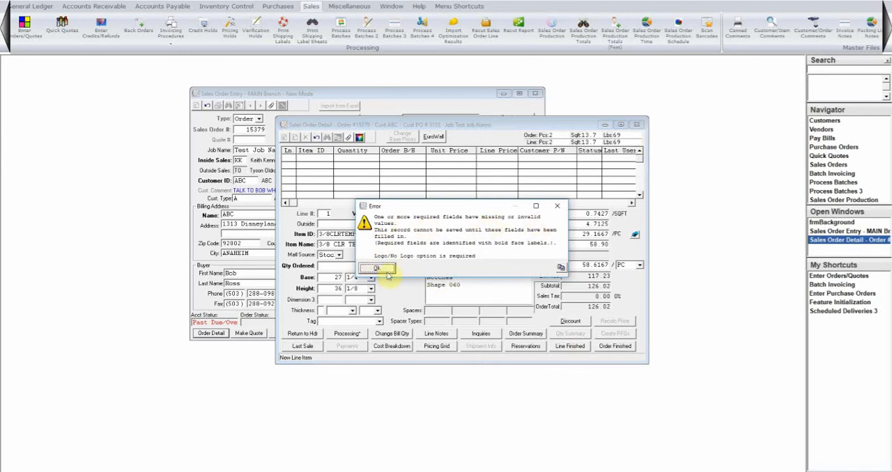
{"action": "left_click", "coordinate": [380, 268]}
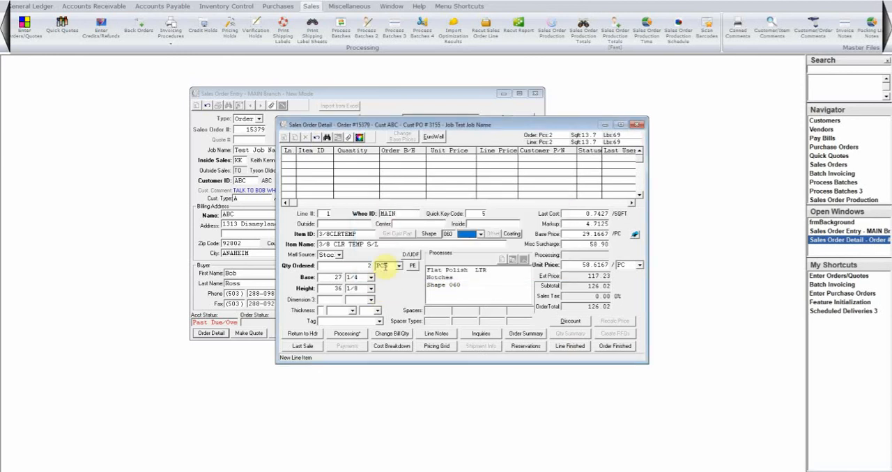
{"action": "left_click", "coordinate": [473, 235]}
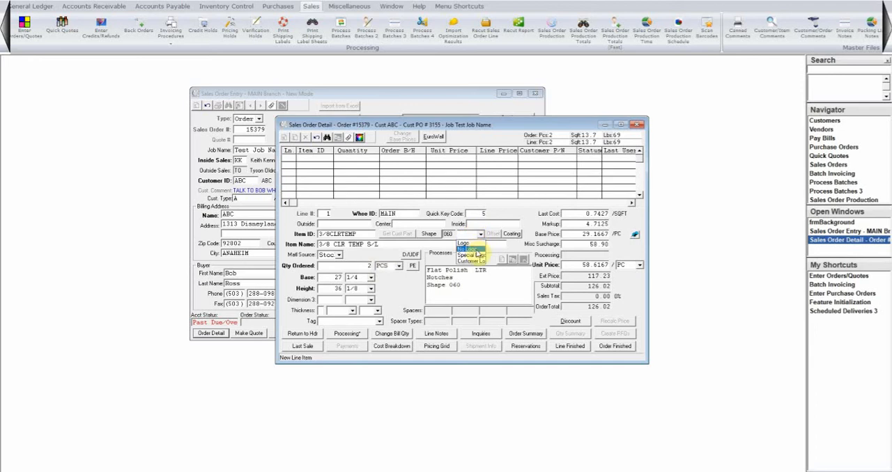
{"action": "left_click", "coordinate": [470, 244]}
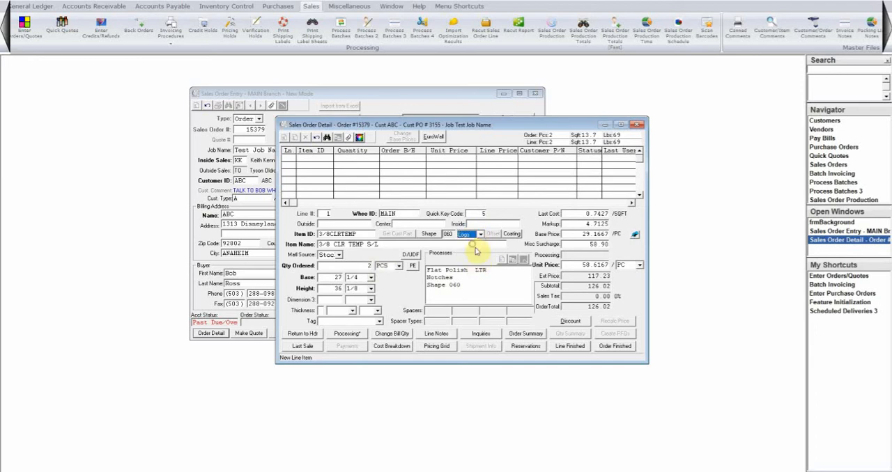
{"action": "left_click", "coordinate": [569, 347]}
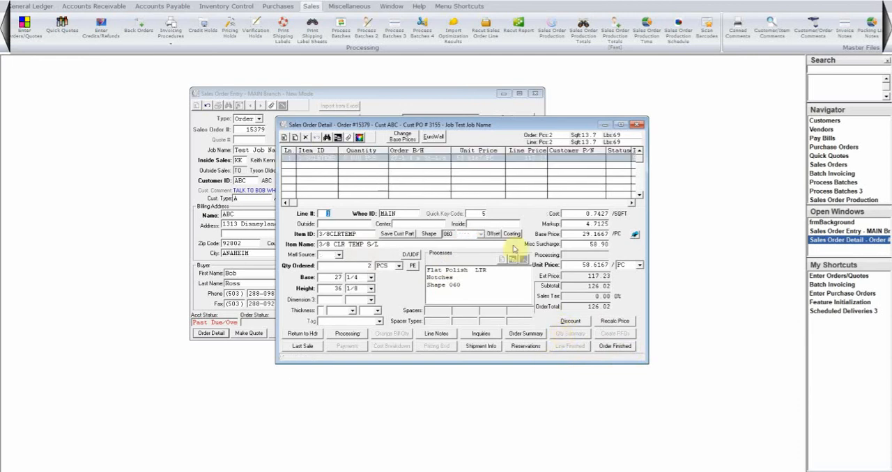
{"action": "left_click", "coordinate": [329, 161]}
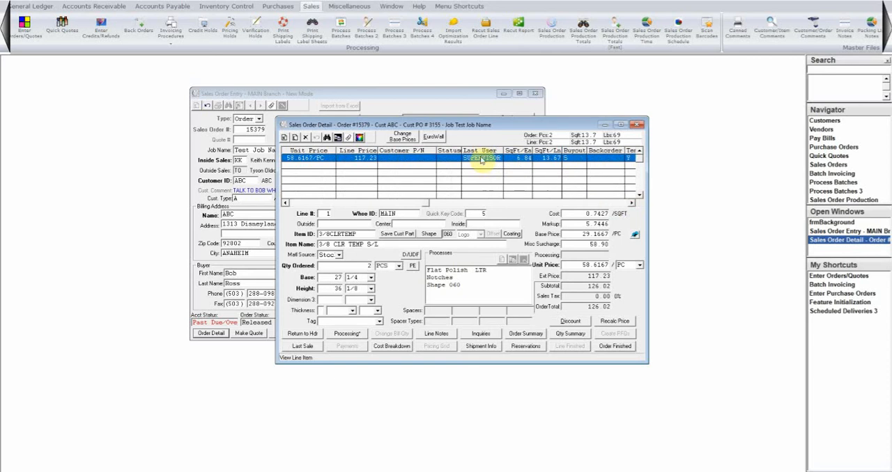
{"action": "left_click", "coordinate": [285, 202]}
{"action": "left_click", "coordinate": [285, 203]}
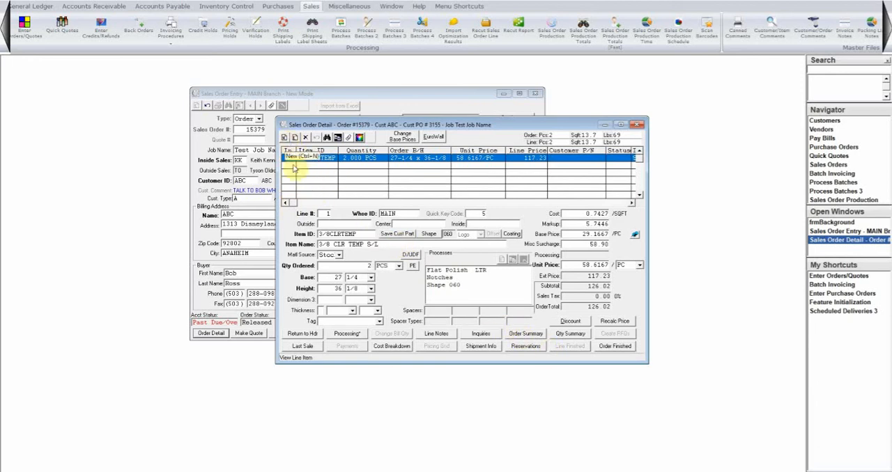
Start line 2 of the order with item 1/4CLR from the MAIN warehouse
{"action": "left_click", "coordinate": [324, 214]}
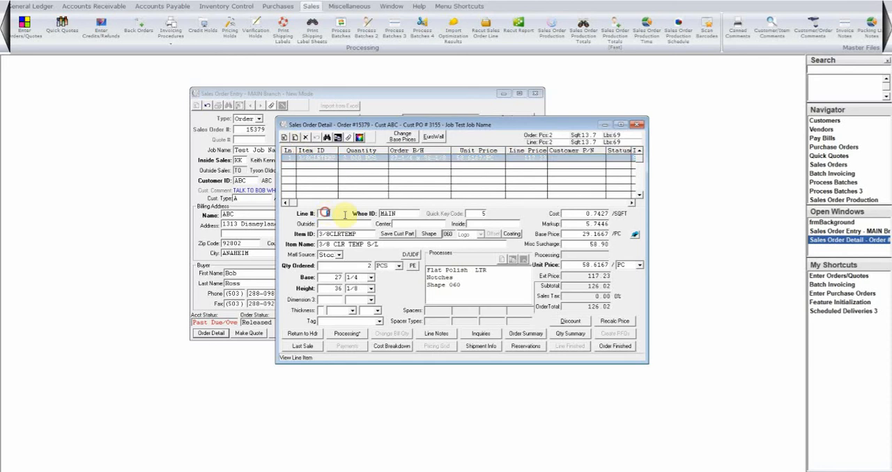
{"action": "type", "text": "2"}
{"action": "key", "text": "Tab"}
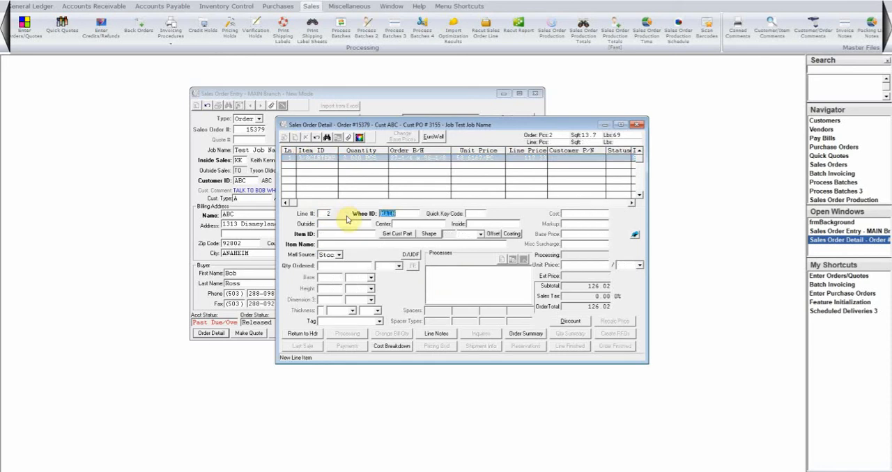
{"action": "key", "text": "Tab"}
{"action": "key", "text": "Tab"}
{"action": "key", "text": "Tab"}
{"action": "key", "text": "Tab"}
{"action": "type", "text": "1/4CLR"}
{"action": "key", "text": "Tab"}
Set line 2's quantity to 3 PCS, with a base of 48 and a height of 48
{"action": "type", "text": "3"}
{"action": "key", "text": "Tab"}
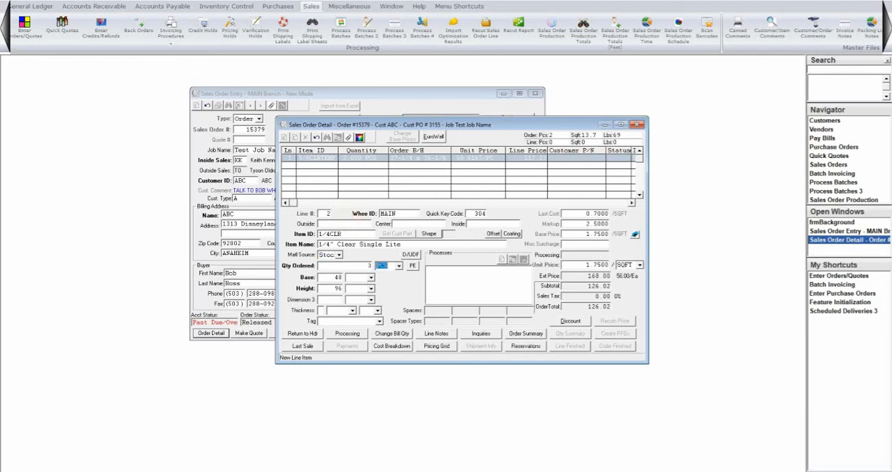
{"action": "key", "text": "Tab"}
{"action": "type", "text": "48"}
{"action": "key", "text": "Tab"}
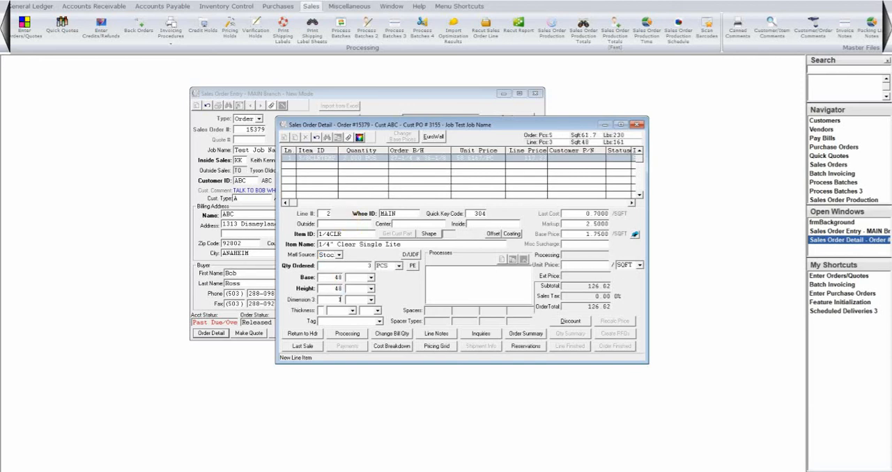
{"action": "key", "text": "Tab"}
{"action": "key", "text": "Tab"}
{"action": "key", "text": "Tab"}
{"action": "key", "text": "Tab"}
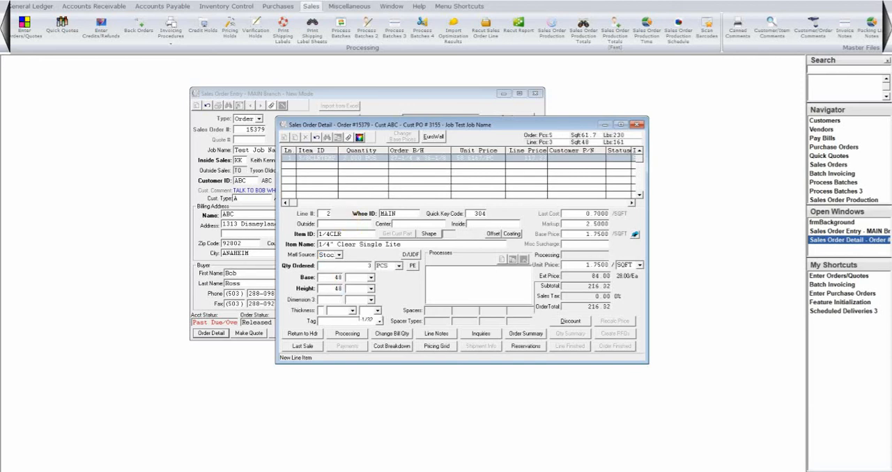
Add the Flat Polish process (FLATP) to line 2 on all four edges
{"action": "key", "text": "Return"}
{"action": "type", "text": "FLATP"}
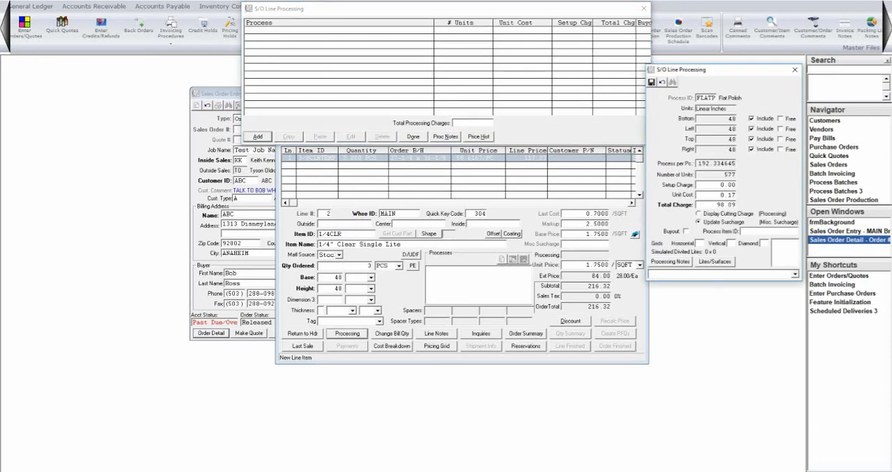
{"action": "key", "text": "ctrl+s"}
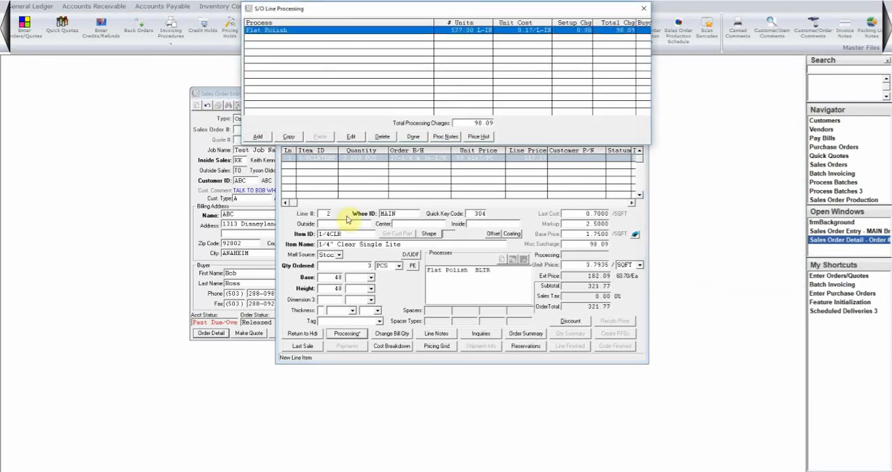
Add the 1/4 HOLES process (HOLES) to line 2 with 3 per piece, and finish the line
{"action": "key", "text": "alt+a"}
{"action": "type", "text": "HOLES"}
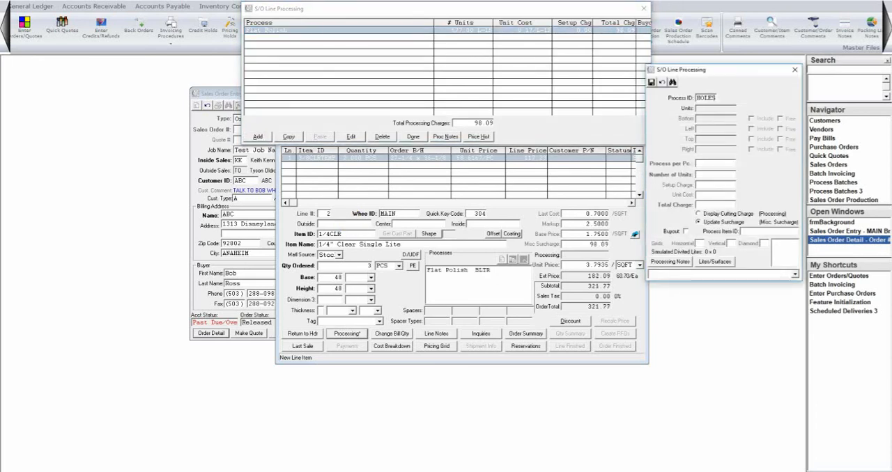
{"action": "key", "text": "Tab"}
{"action": "type", "text": "3"}
{"action": "key", "text": "Tab"}
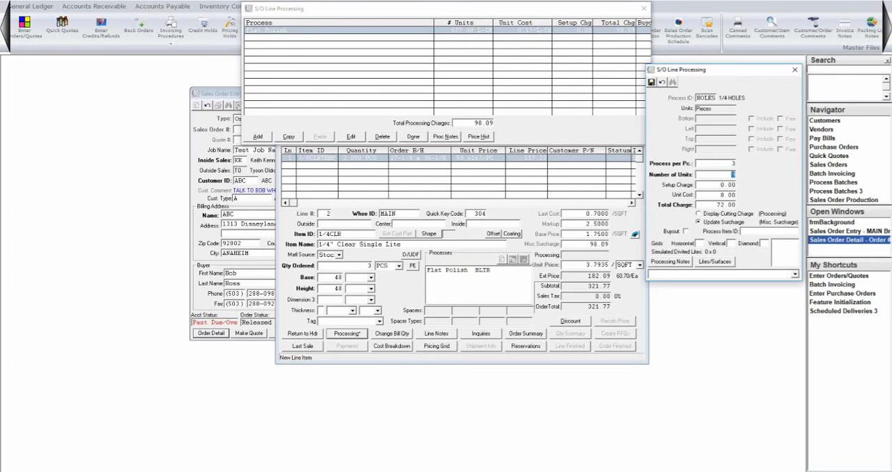
{"action": "key", "text": "ctrl+s"}
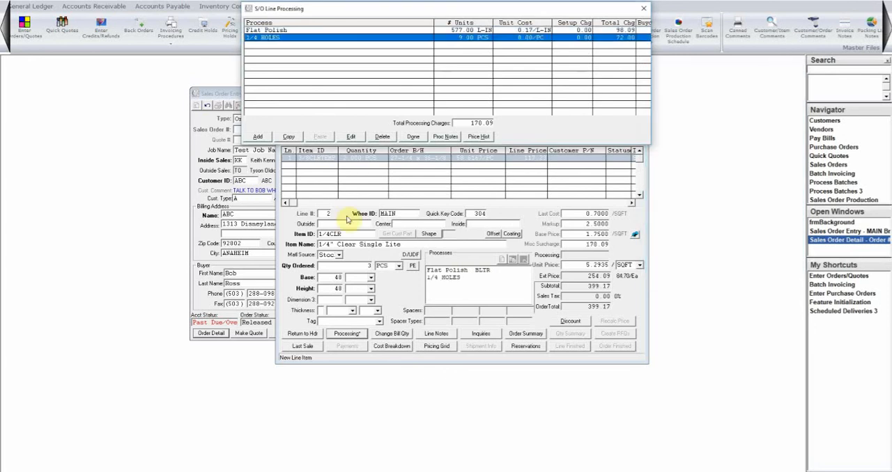
{"action": "key", "text": "alt+e"}
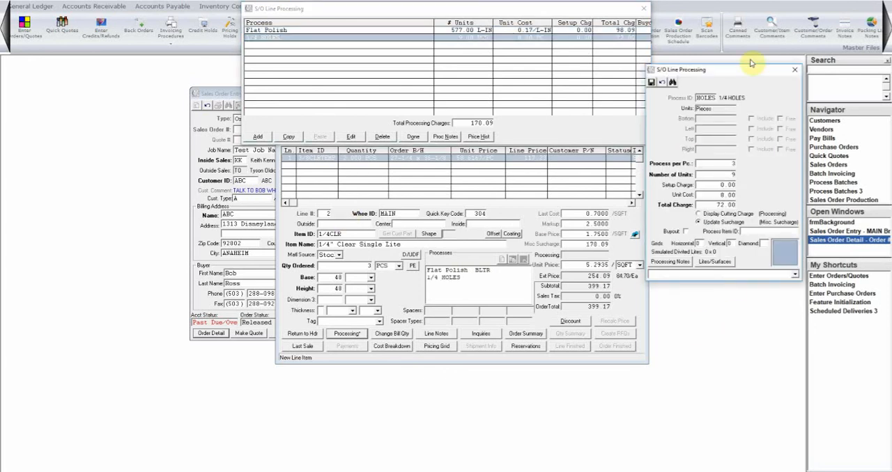
{"action": "left_click", "coordinate": [794, 70]}
{"action": "left_click", "coordinate": [412, 136]}
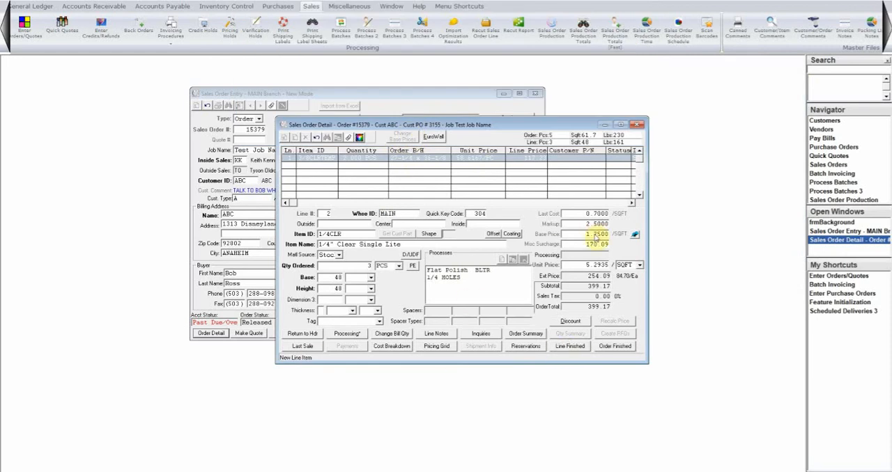
{"action": "key", "text": "alt+l"}
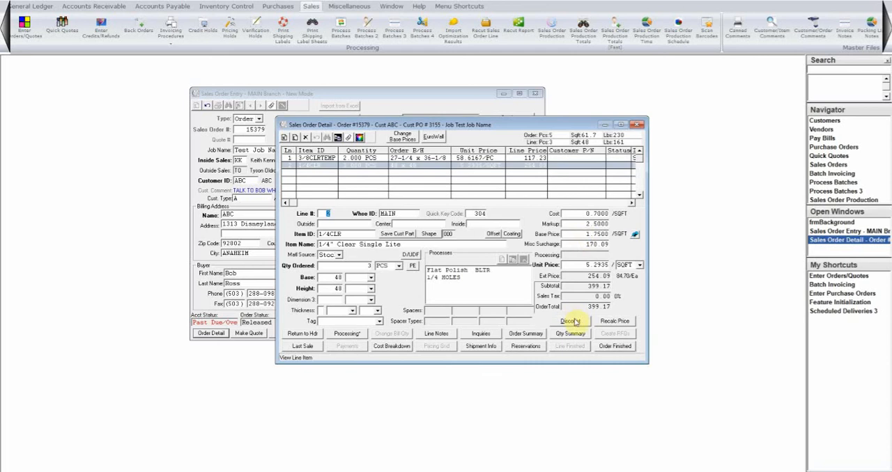
Finish the order, accepting its surcharge, and create the packing list for the 3/8CLRTEMP and 1/4CLR lines
{"action": "left_click", "coordinate": [615, 346]}
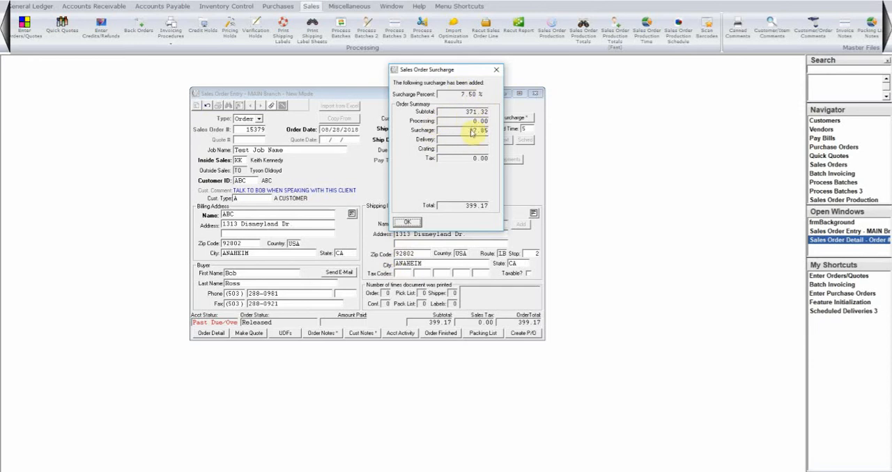
{"action": "left_click", "coordinate": [408, 223]}
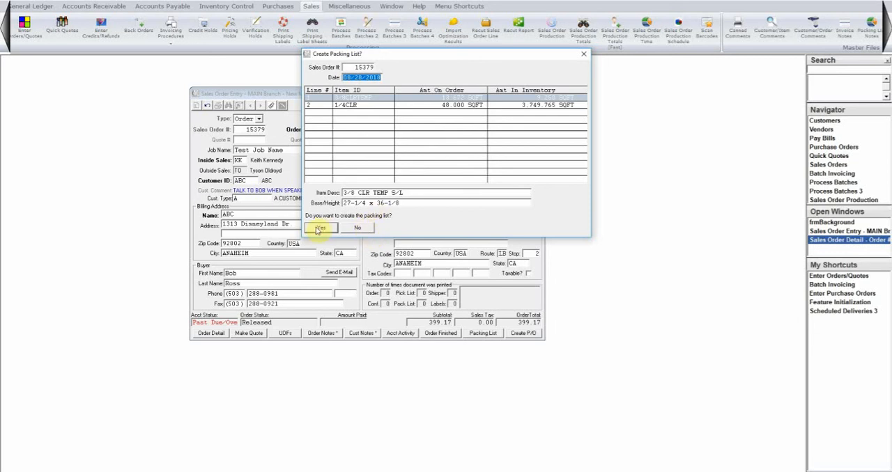
{"action": "left_click", "coordinate": [471, 99]}
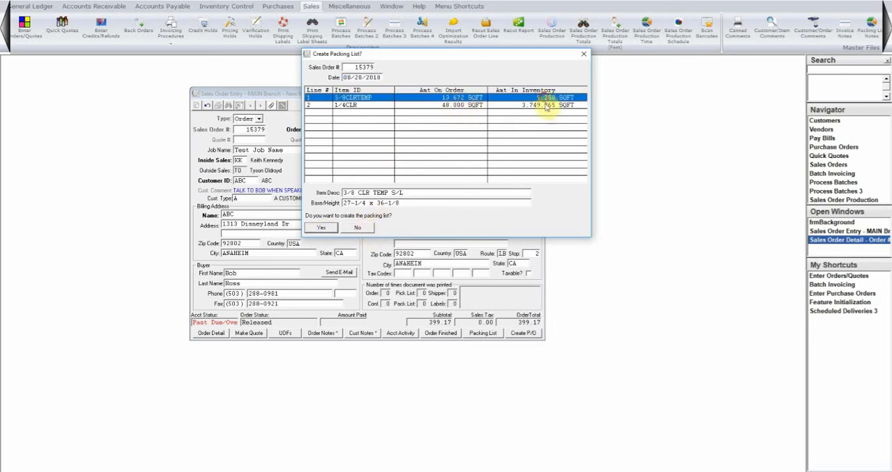
{"action": "left_click", "coordinate": [321, 227]}
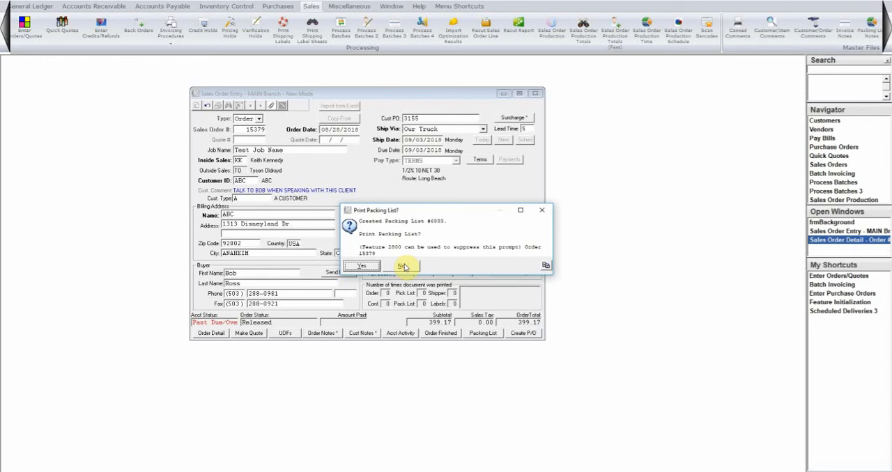
Decline printing the packing list and dismiss the selection of order forms without printing any
{"action": "left_click", "coordinate": [403, 266]}
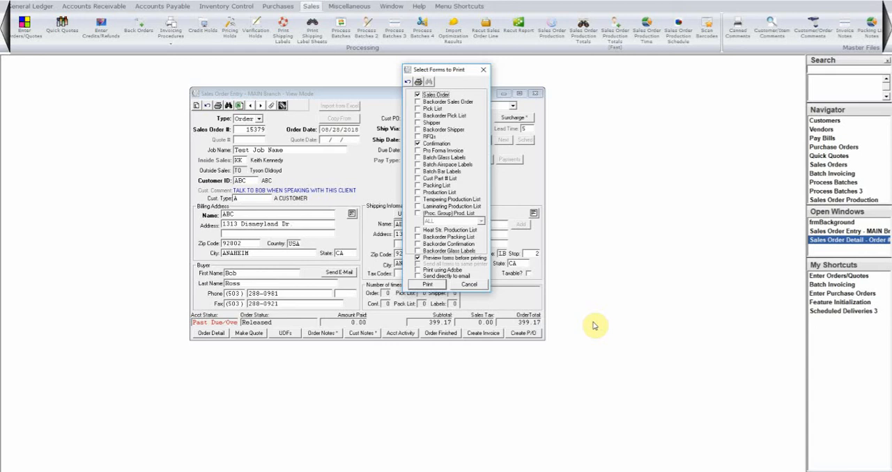
{"action": "left_click", "coordinate": [430, 144]}
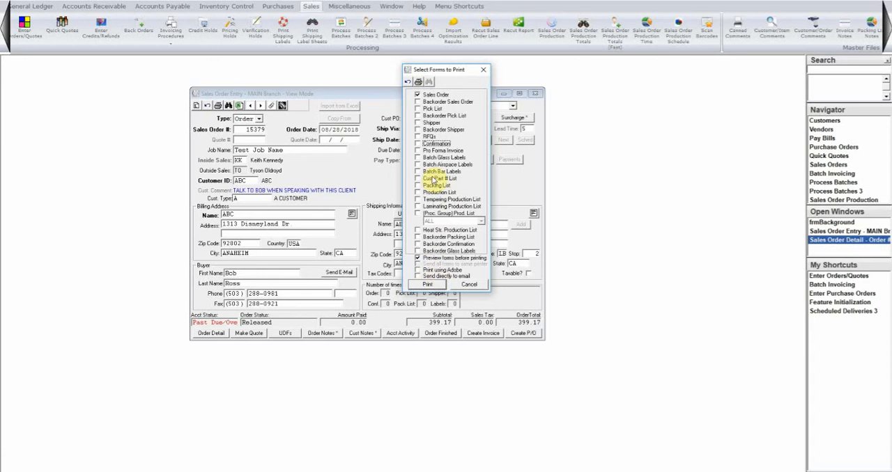
{"action": "left_click", "coordinate": [468, 286]}
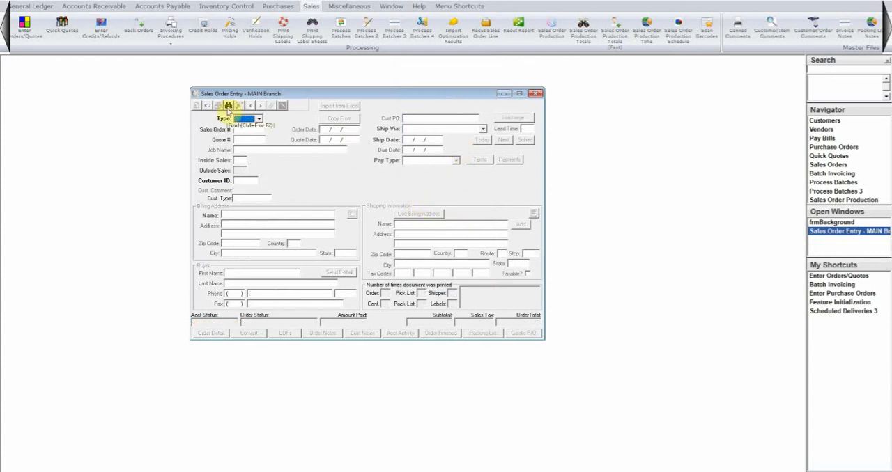
Reopen the new order for customer ABC and show its Sales Order Production list maximized
{"action": "double_click", "coordinate": [292, 118]}
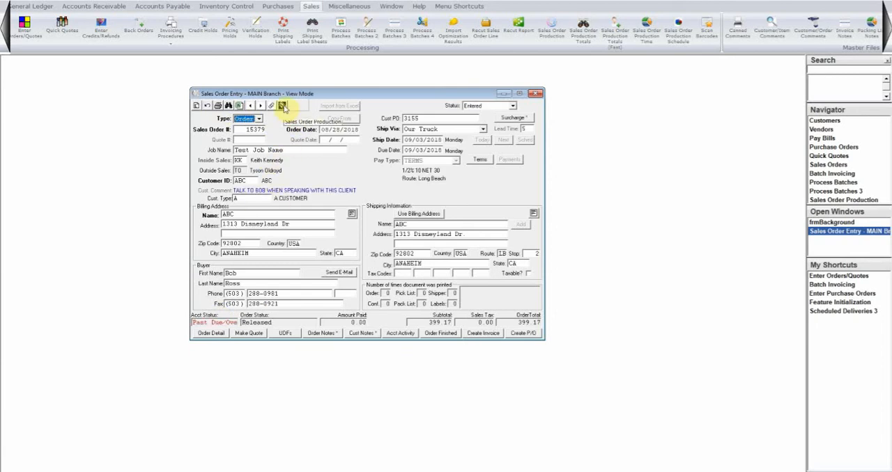
{"action": "left_click", "coordinate": [284, 108]}
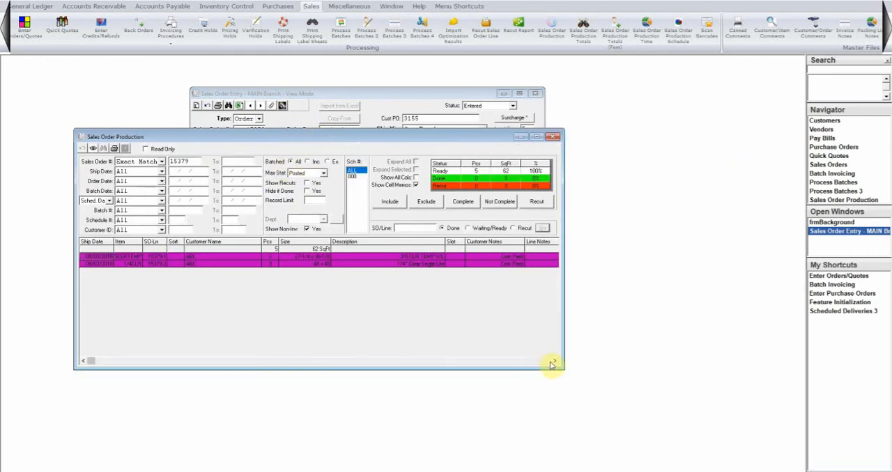
{"action": "left_click", "coordinate": [536, 136]}
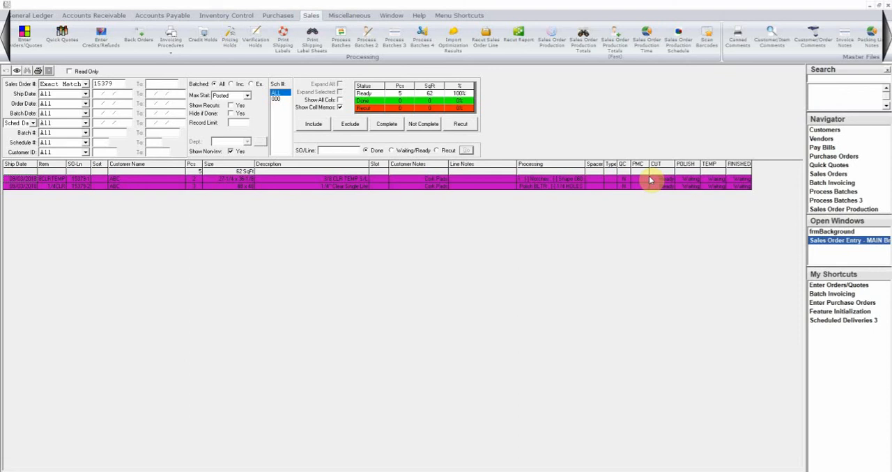
Mark the CUT, POLISH, TEMP and FINISHED stages as done for the 3/8 CLR TEMP line
{"action": "left_click", "coordinate": [652, 180]}
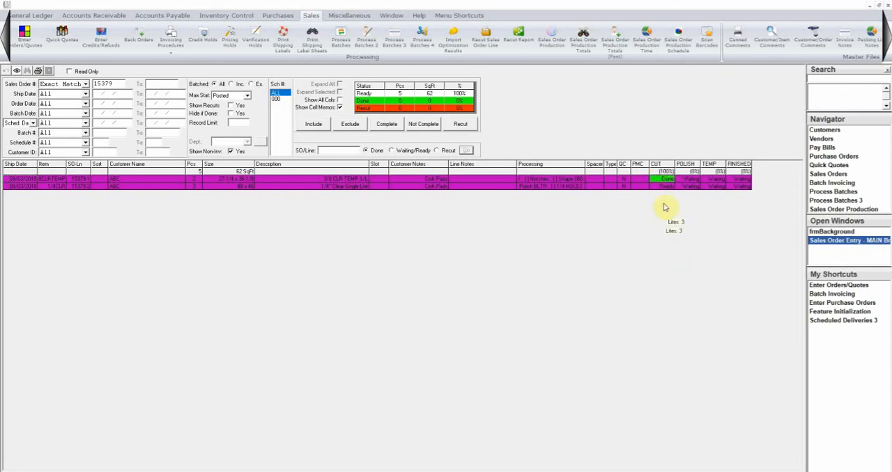
{"action": "mouse_move", "coordinate": [666, 182]}
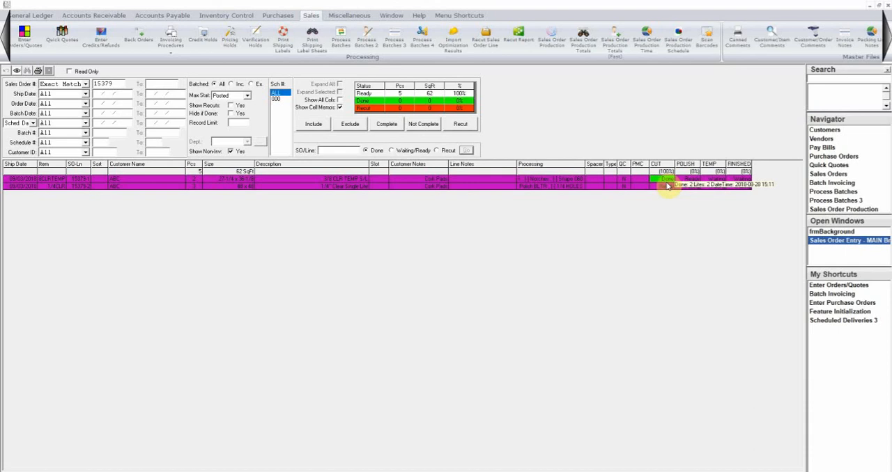
{"action": "left_click", "coordinate": [691, 179]}
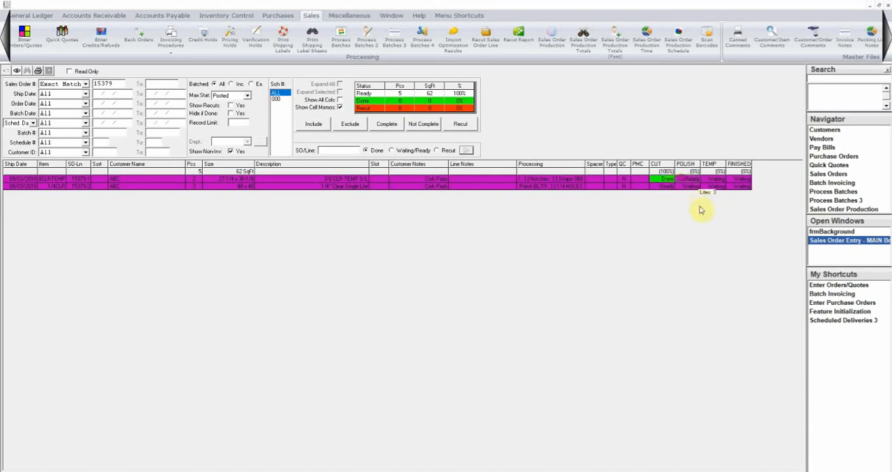
{"action": "left_click", "coordinate": [713, 180]}
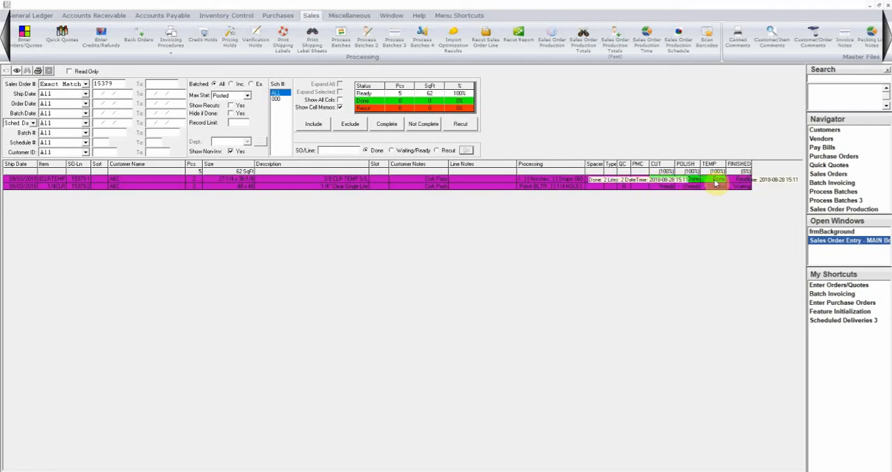
{"action": "left_click", "coordinate": [744, 180]}
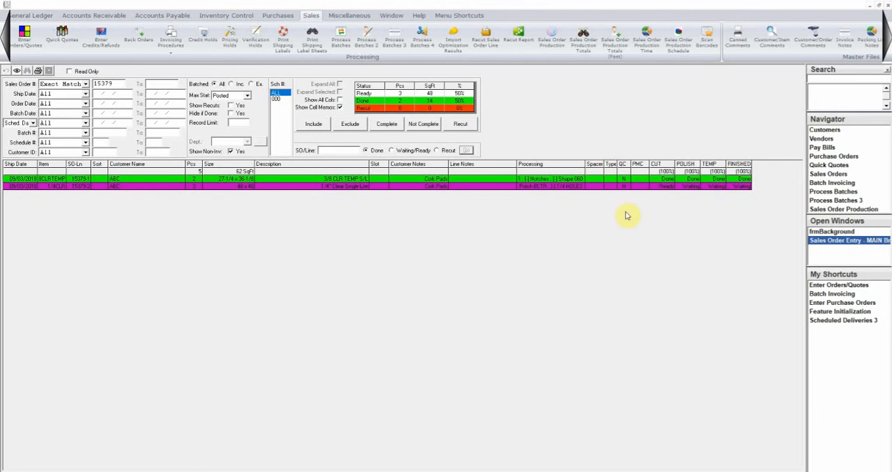
Close the Sales Order Production list and the sales order entry window
{"action": "mouse_move", "coordinate": [673, 182]}
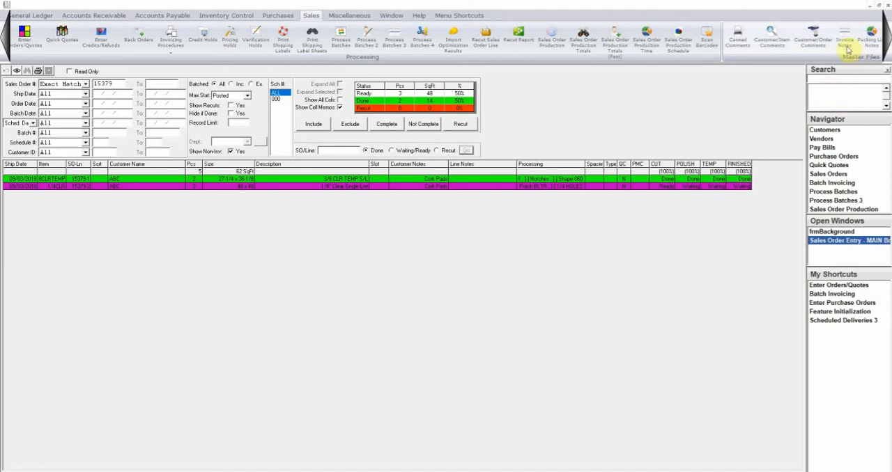
{"action": "left_click", "coordinate": [882, 8]}
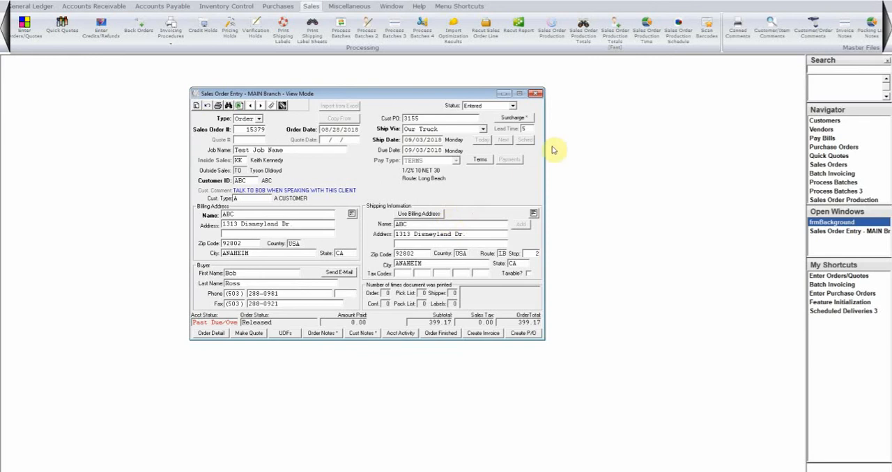
{"action": "left_click", "coordinate": [539, 94]}
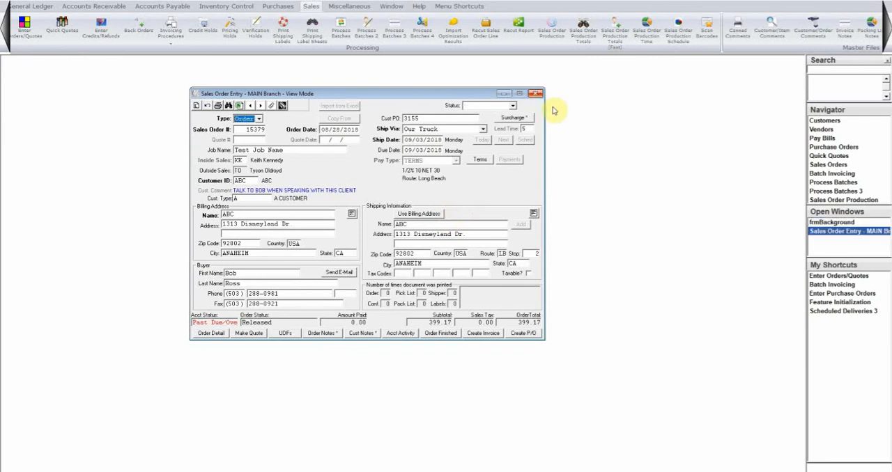